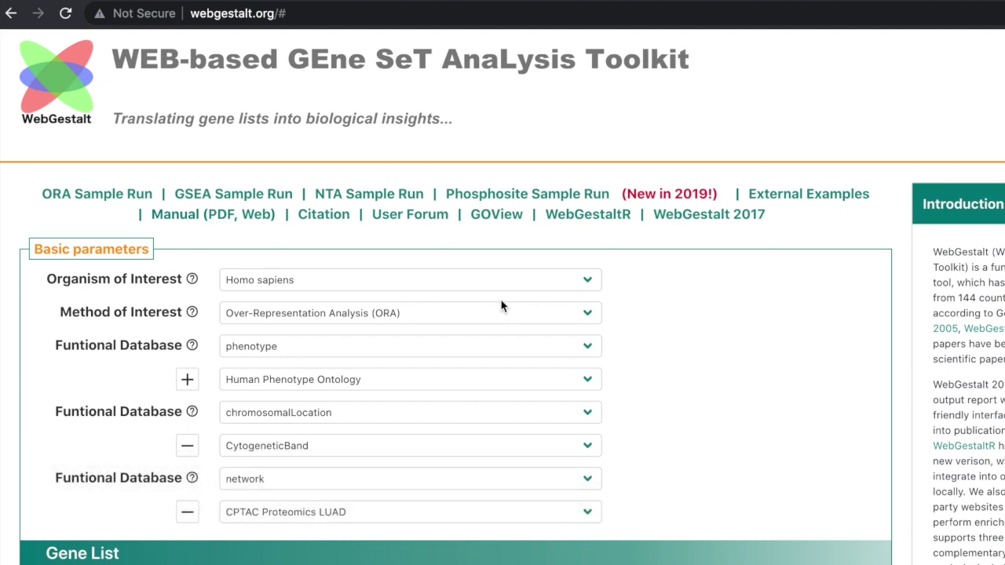
Step: Add a fourth functional database row with category 'disease' and database 'OMIM'
scroll(502, 306, down, 3)
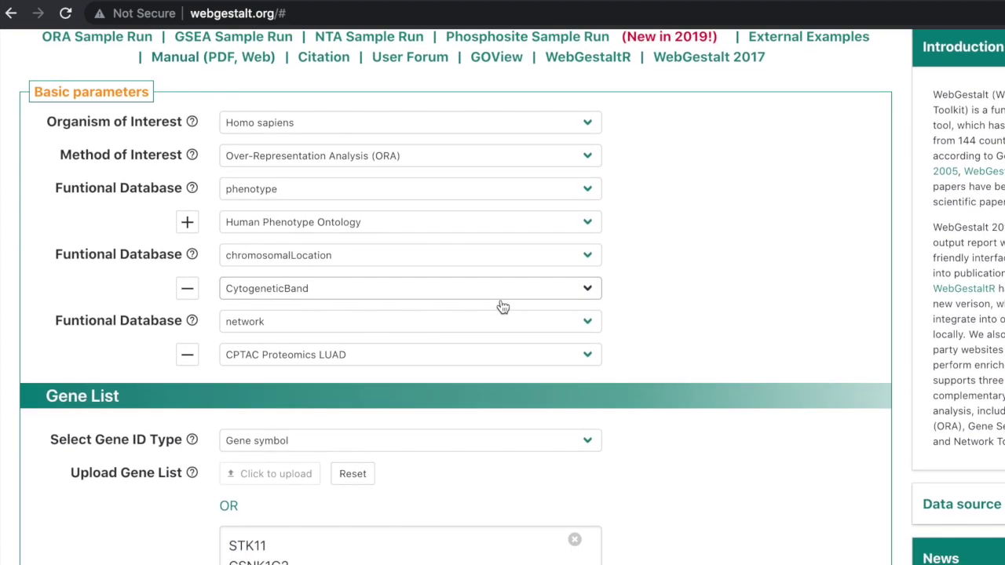
scroll(503, 306, down, 3)
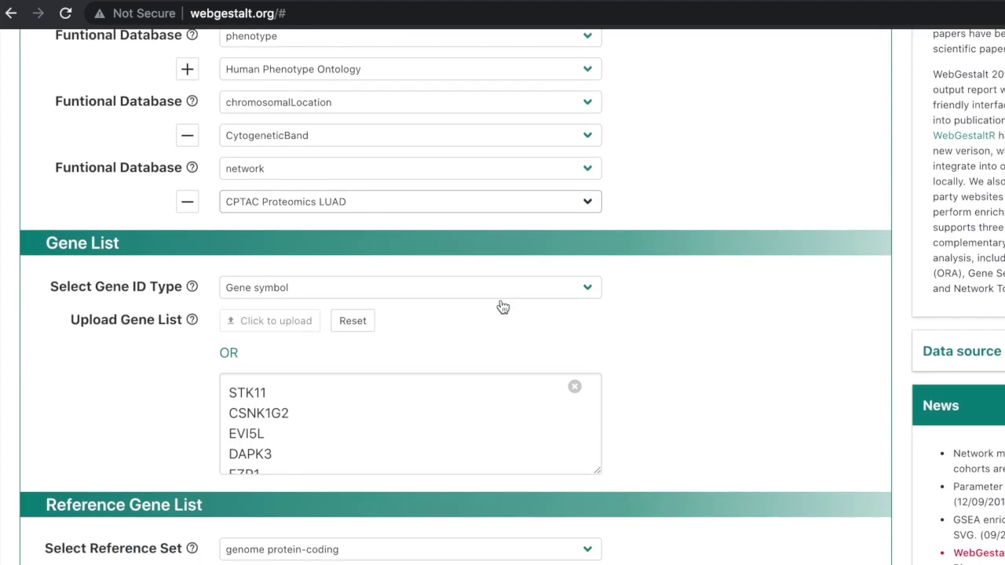
scroll(502, 306, down, 1)
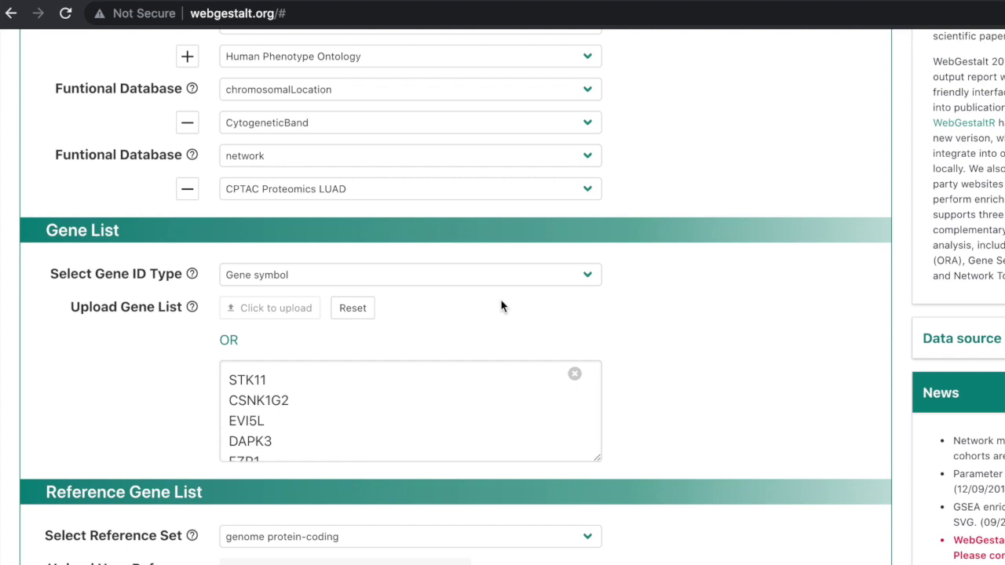
scroll(502, 306, down, 4)
scroll(503, 306, up, 10)
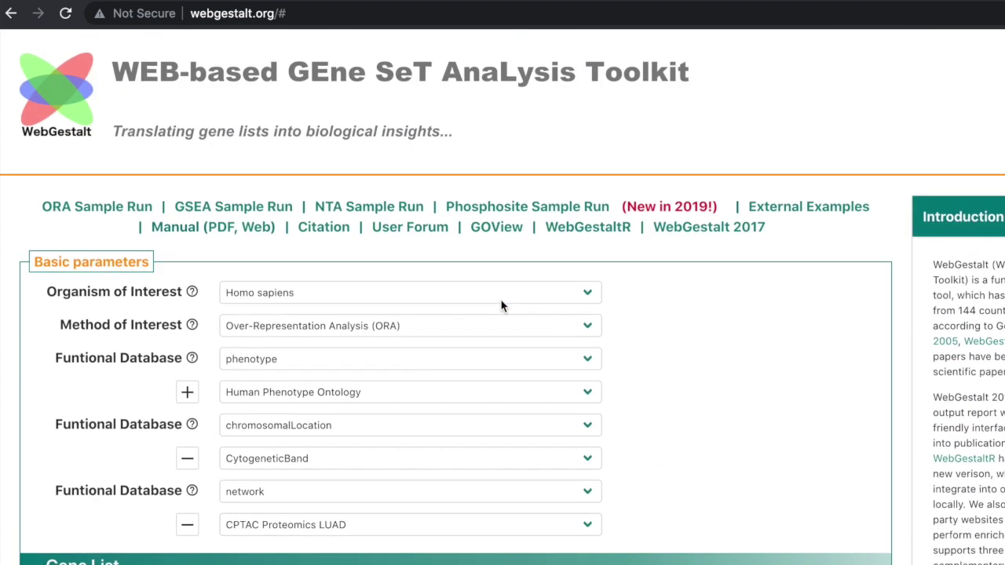
scroll(502, 306, down, 1)
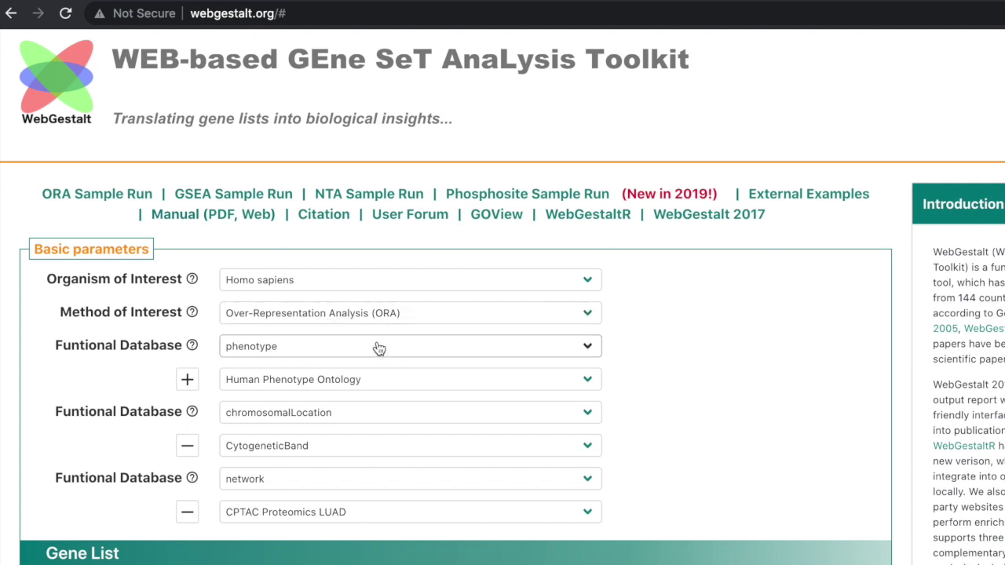
scroll(378, 349, down, 3)
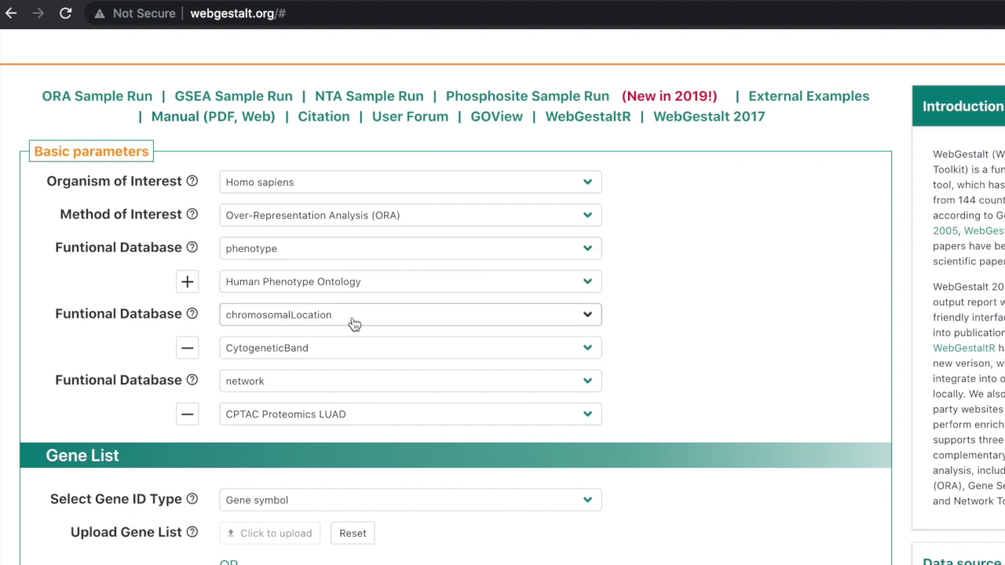
scroll(353, 325, down, 1)
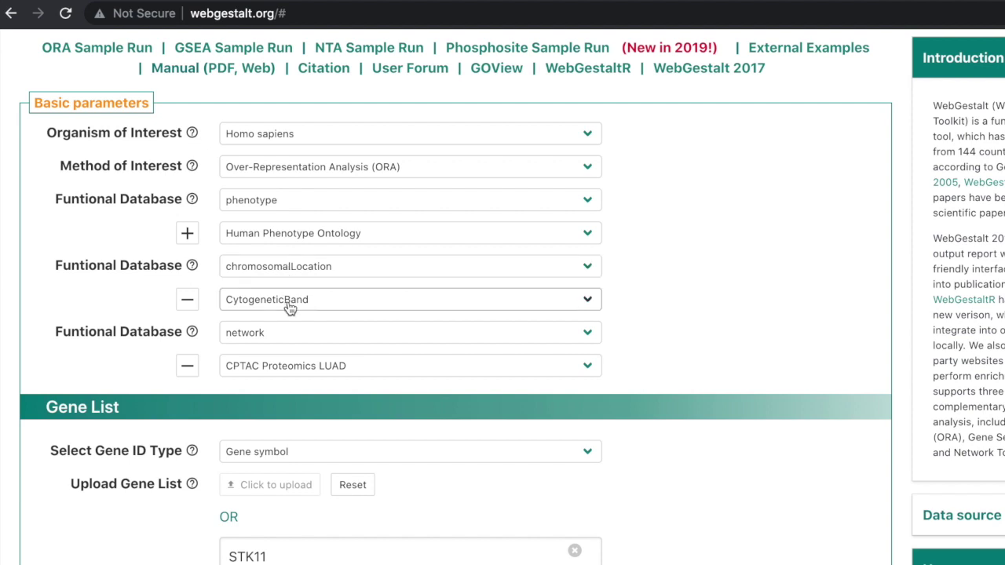
click(188, 234)
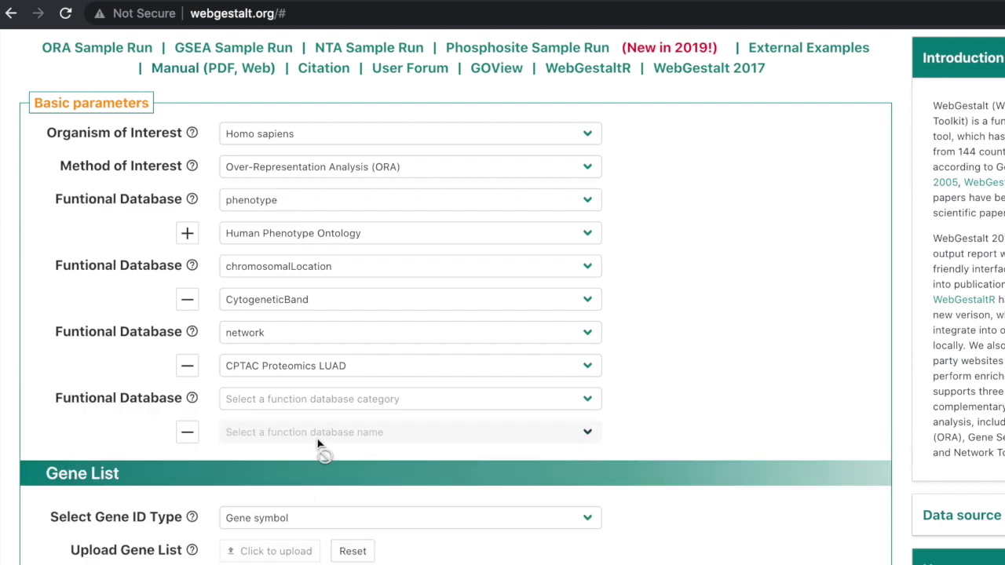
click(321, 409)
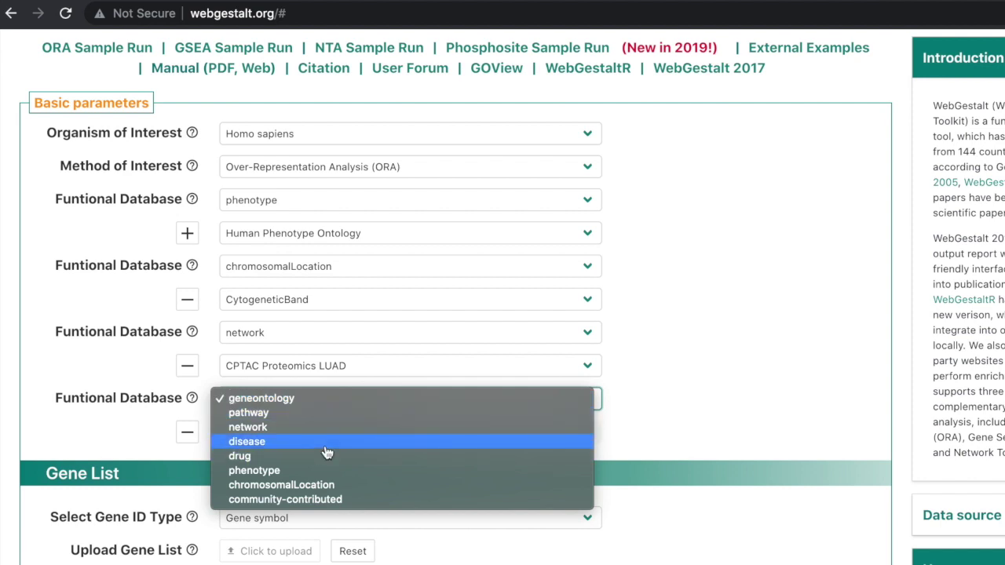
click(325, 442)
click(363, 430)
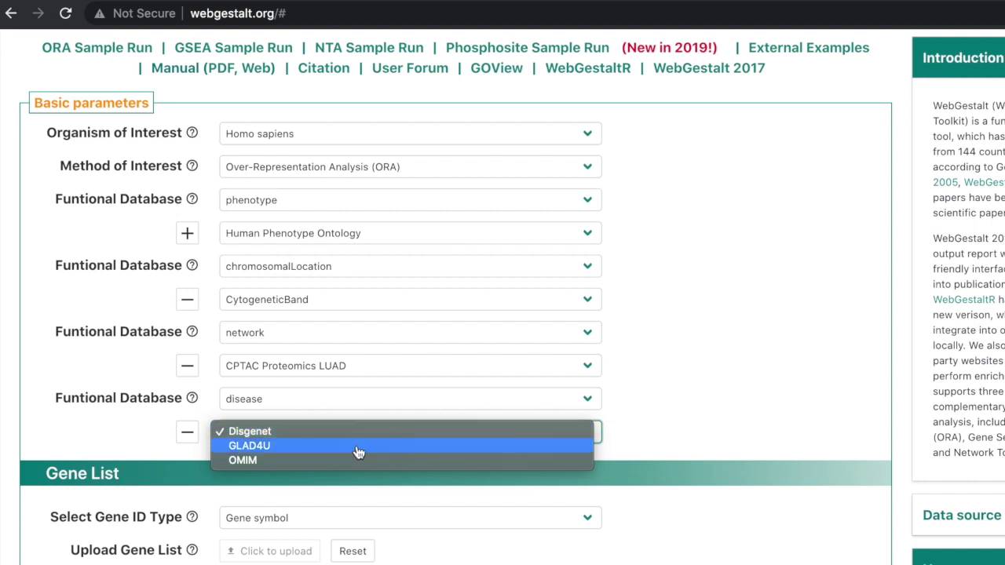
click(355, 460)
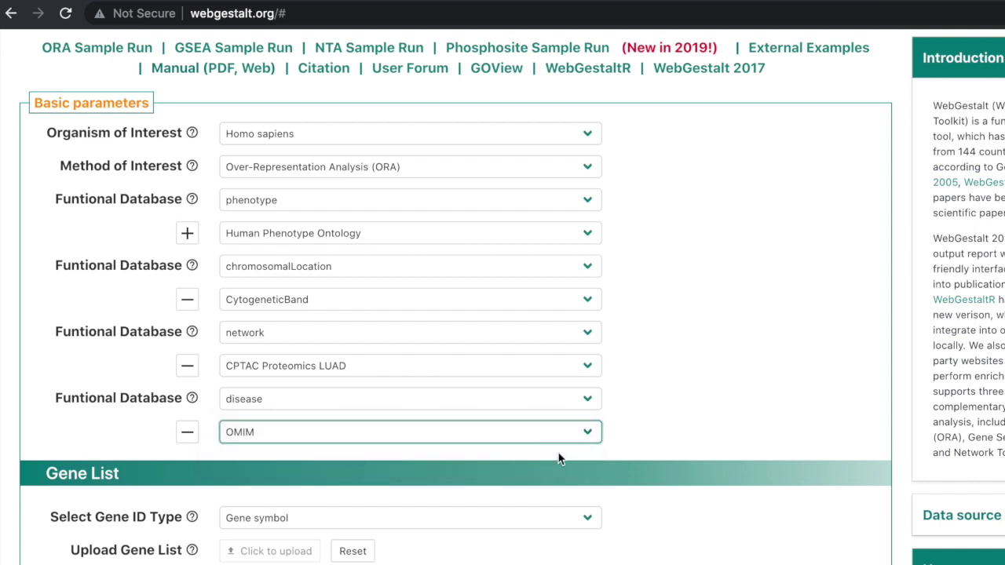
Step: Replace the gene list with the pasted genes, PDE4D through RDX
scroll(558, 459, down, 5)
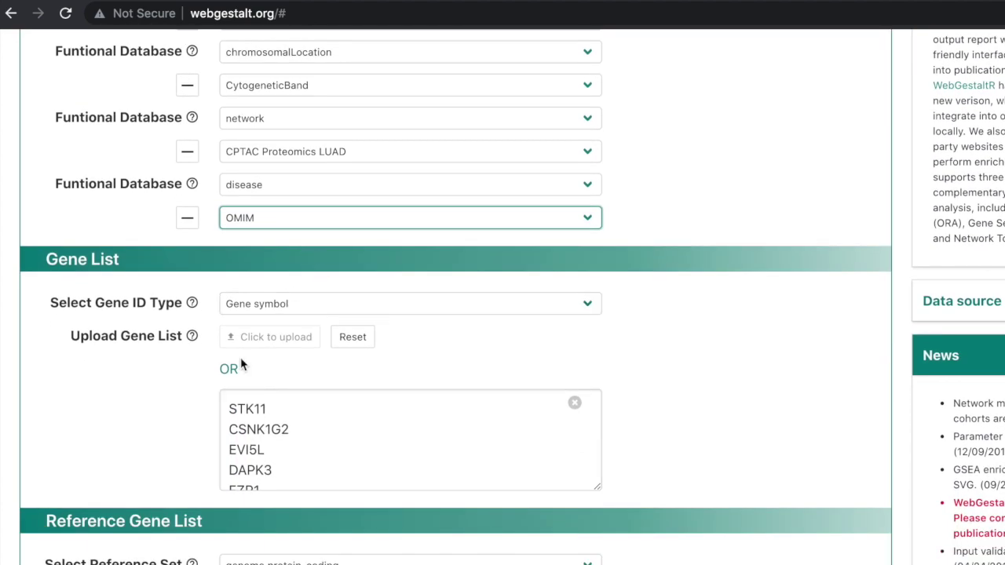
scroll(242, 415, down, 3)
scroll(242, 415, up, 3)
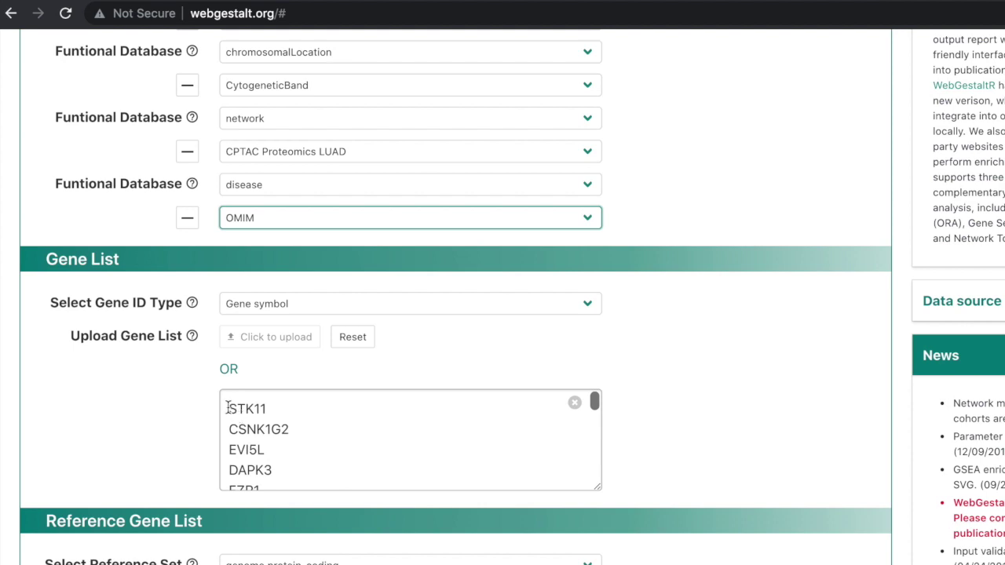
click(228, 406)
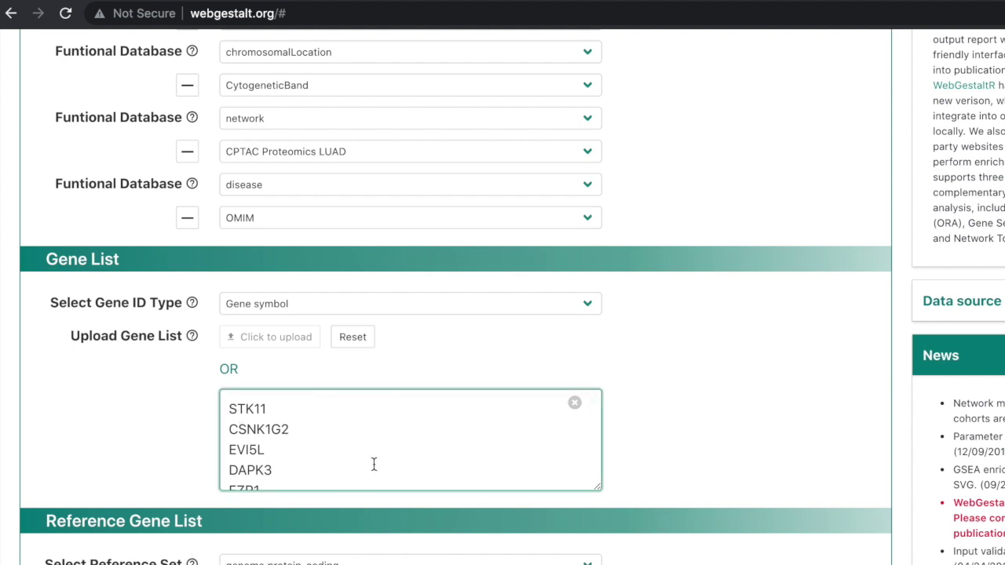
scroll(374, 464, down, 1)
scroll(374, 464, down, 10)
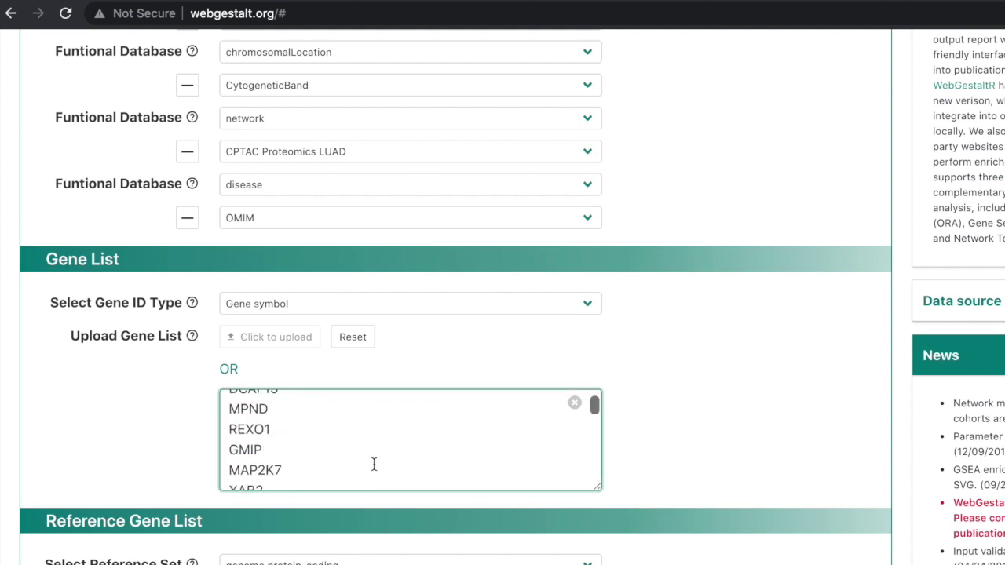
scroll(373, 464, down, 15)
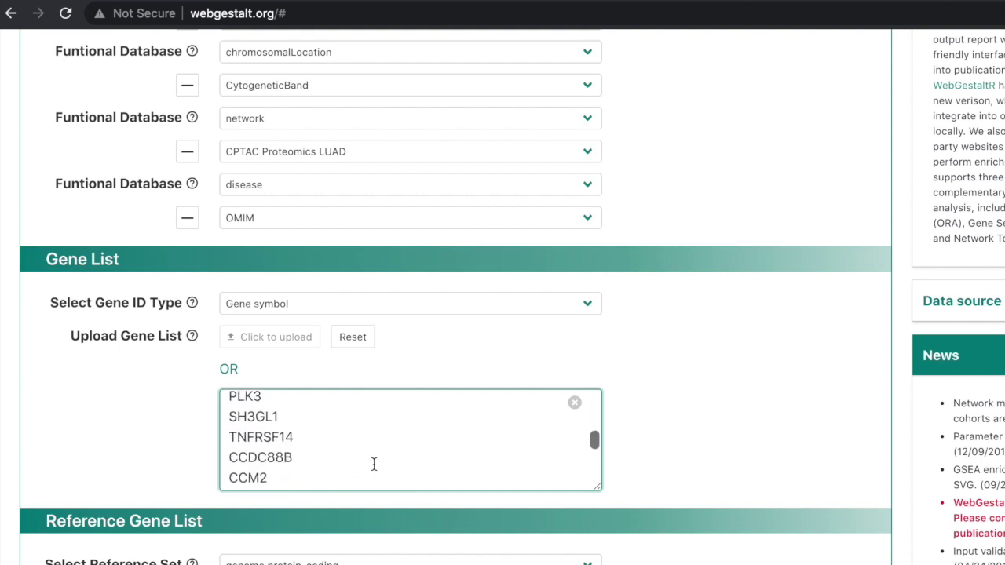
scroll(374, 464, down, 5)
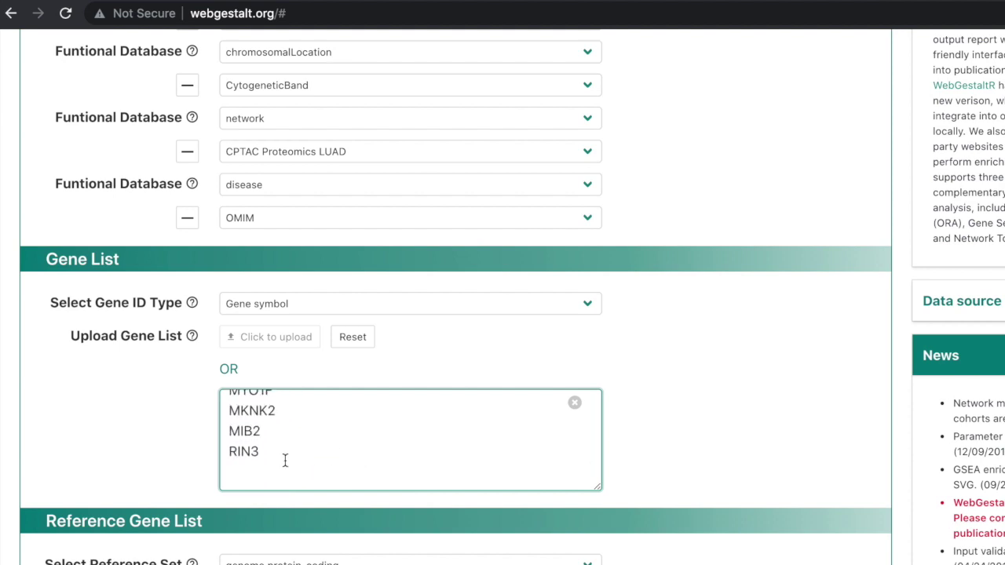
key(ctrl+a)
key(ctrl+v)
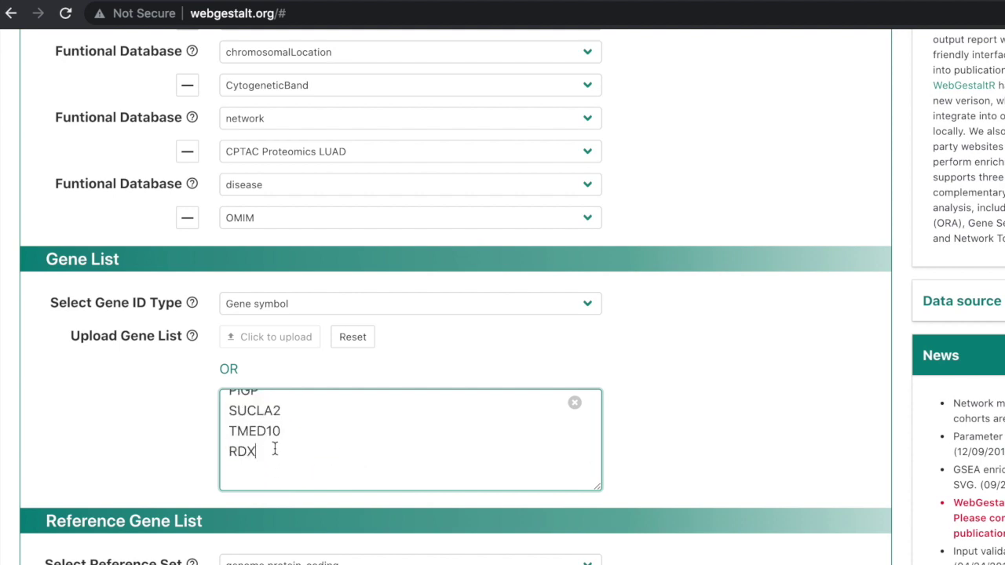
Step: Run the ORA enrichment analysis with the new gene list and four databases
scroll(314, 512, up, 5)
scroll(360, 466, down, 4)
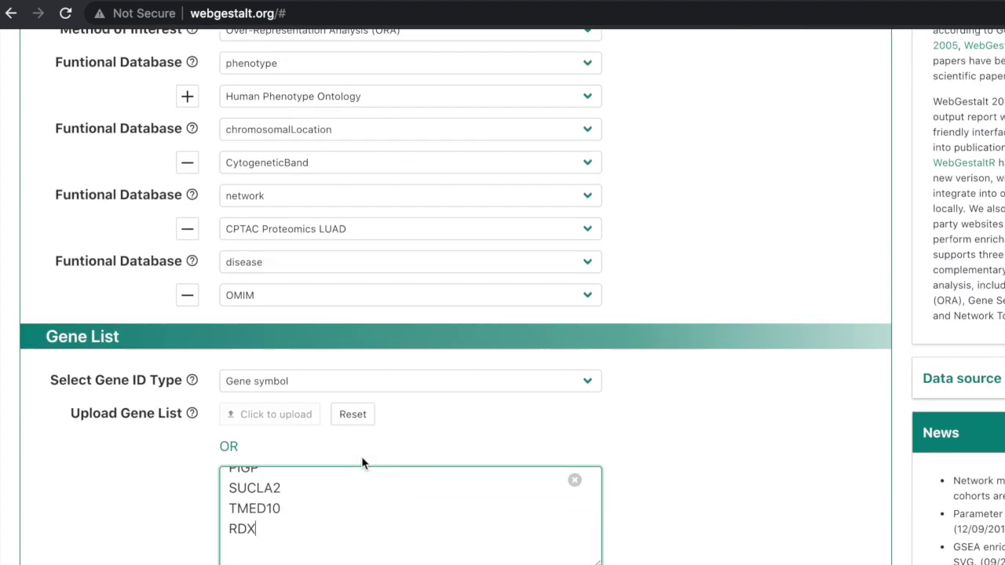
scroll(440, 332, up, 3)
scroll(440, 341, up, 10)
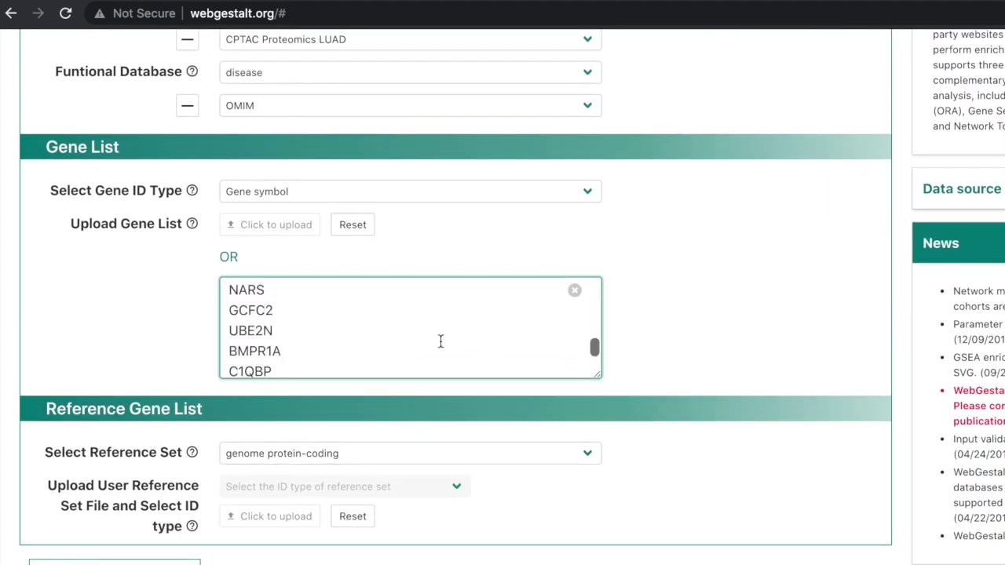
scroll(441, 342, up, 5)
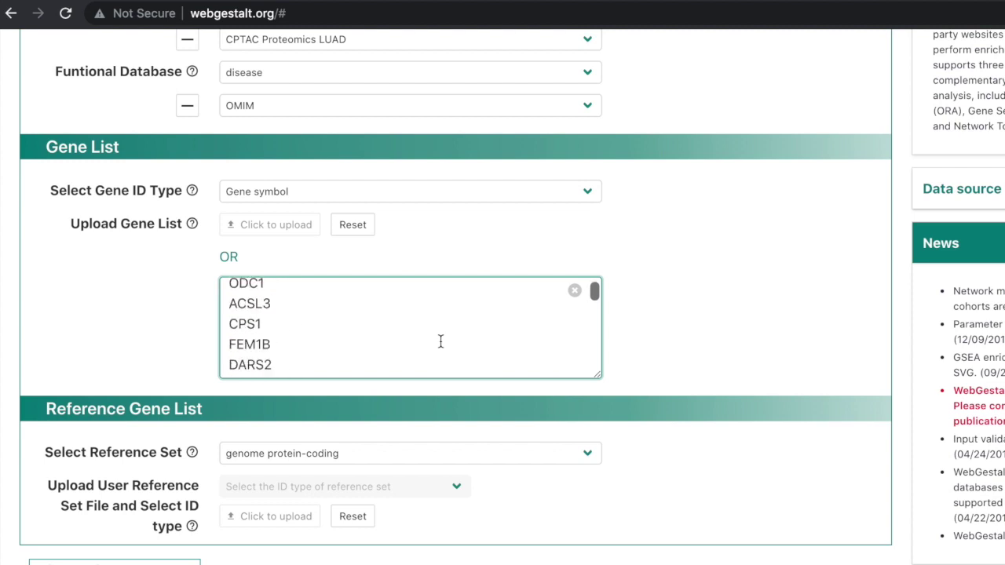
scroll(453, 354, down, 3)
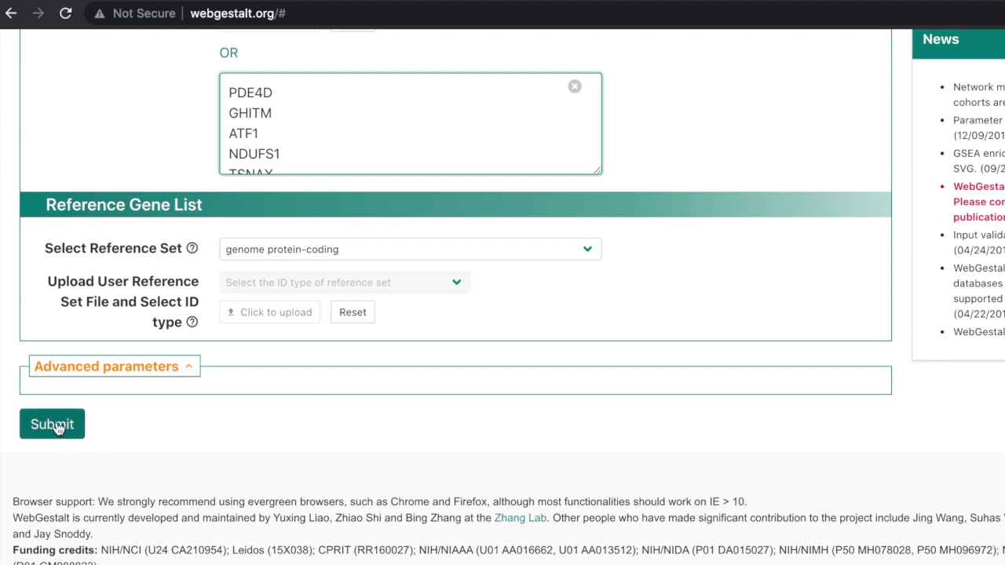
click(54, 425)
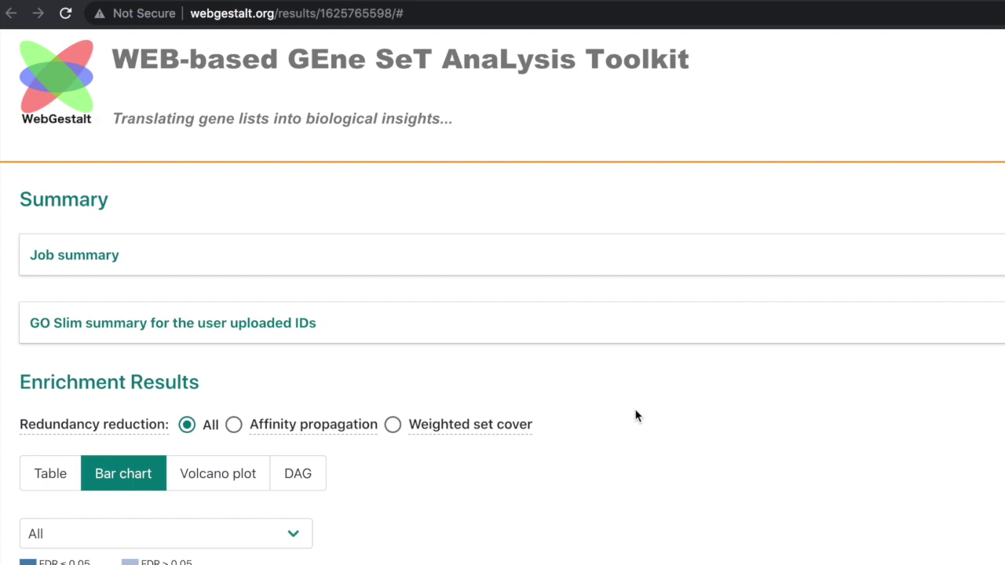
Step: Expand the Job summary and review the ORA job details, parameters and 15 enriched categories
scroll(636, 416, down, 6)
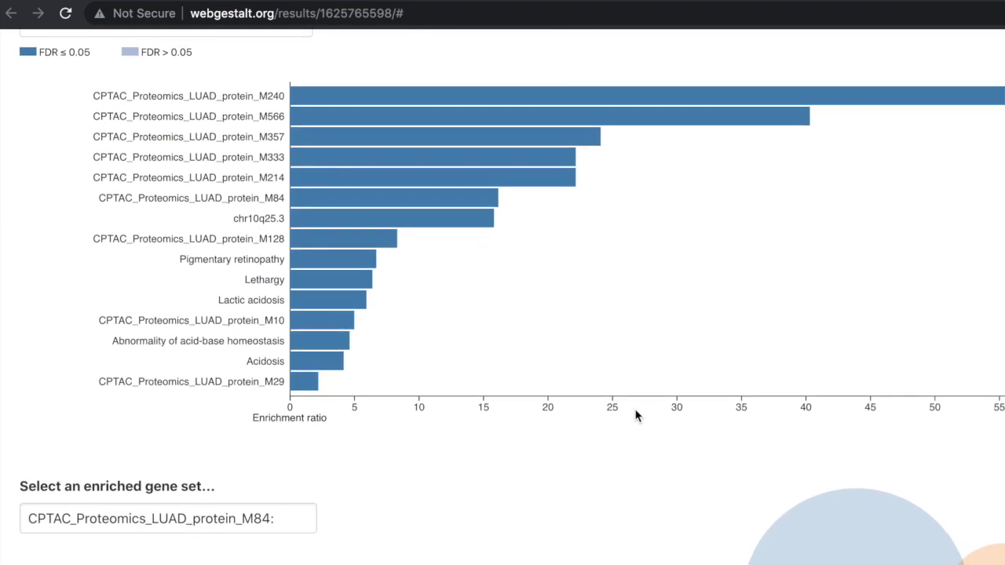
scroll(637, 416, up, 1)
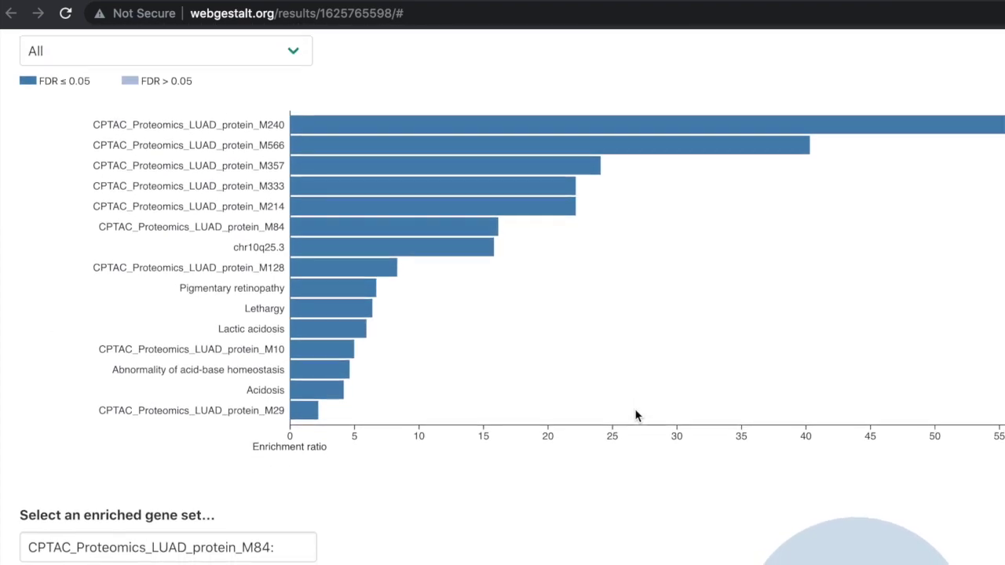
scroll(637, 416, up, 5)
scroll(637, 416, up, 1)
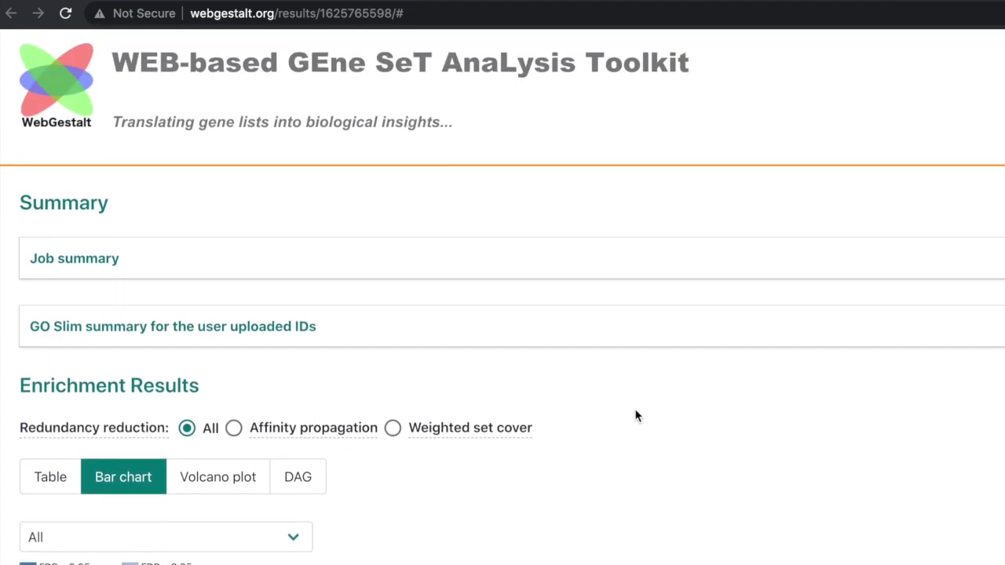
click(133, 244)
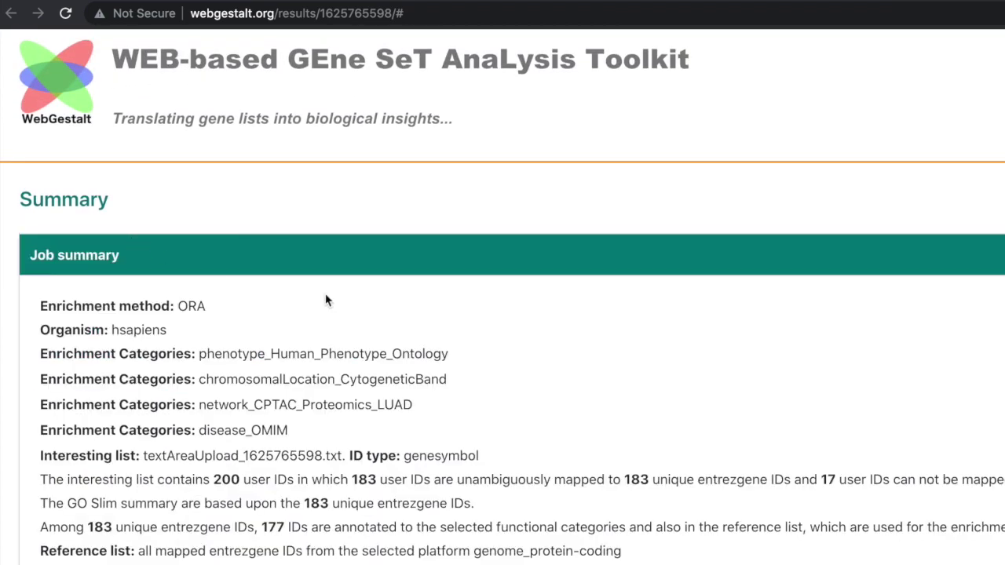
scroll(324, 297, down, 3)
scroll(324, 297, down, 2)
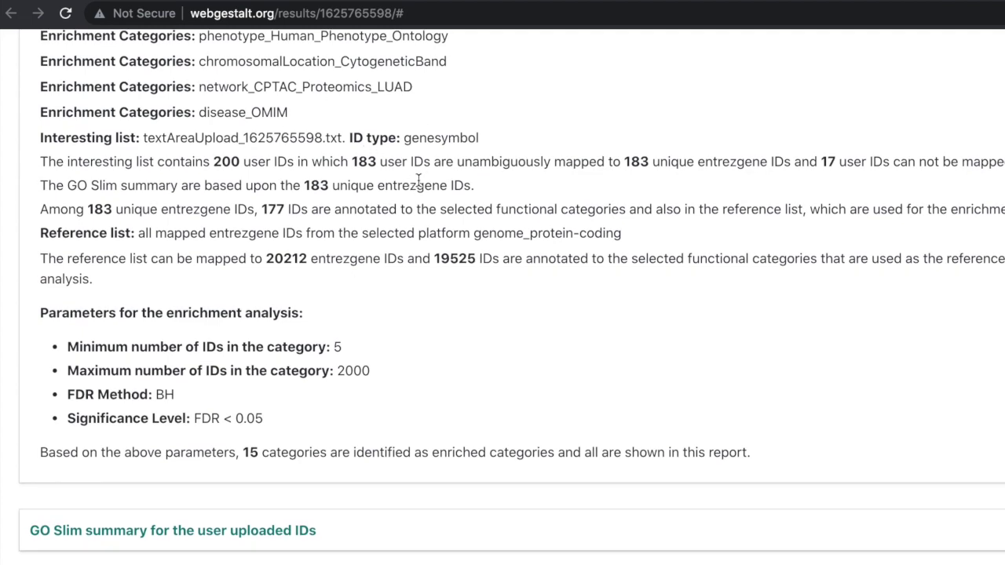
scroll(418, 179, down, 1)
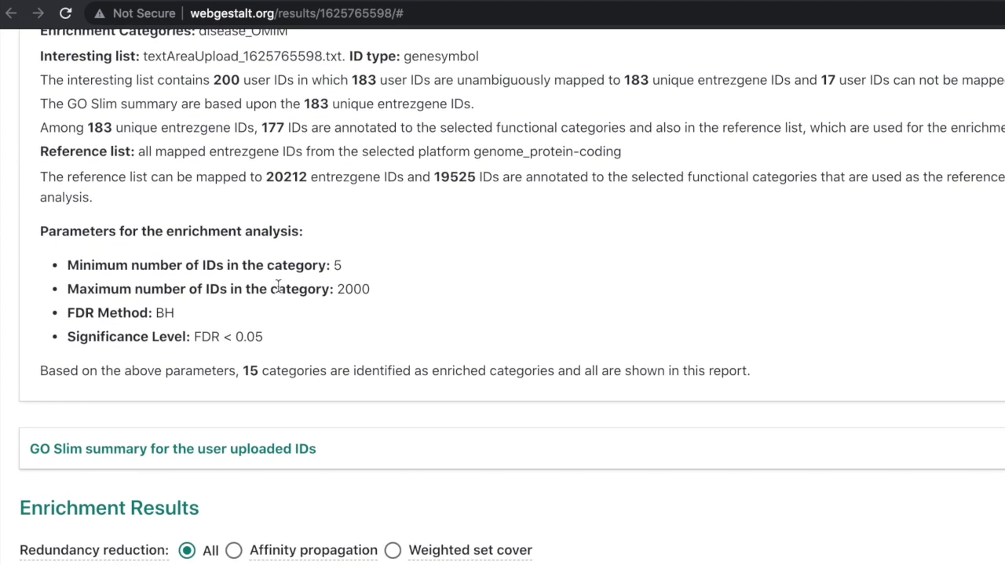
scroll(311, 318, down, 2)
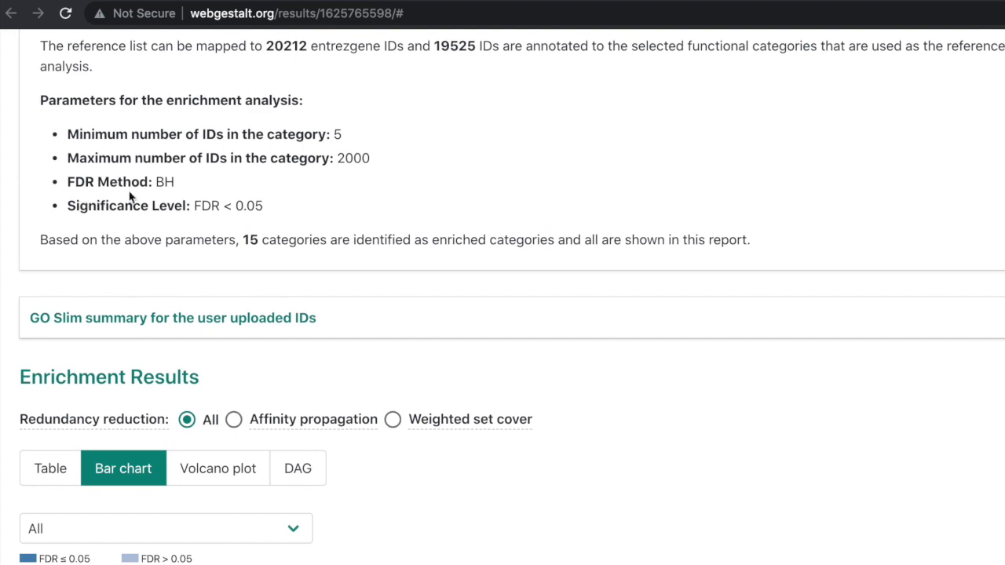
scroll(296, 238, down, 1)
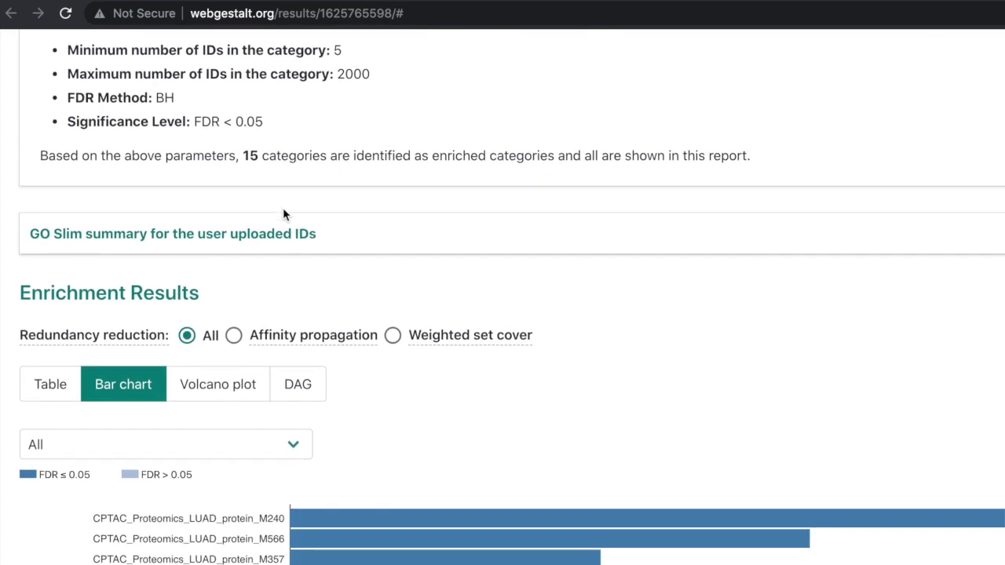
click(285, 231)
Step: Scroll through the Biological Process, Cellular Component and Molecular Function GO Slim bar charts
scroll(285, 235, down, 2)
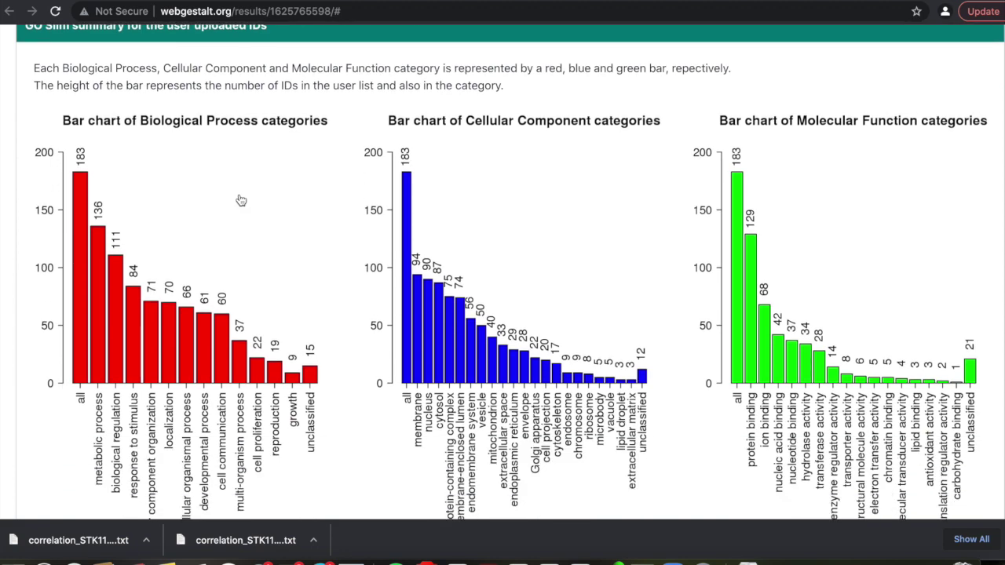
scroll(241, 200, down, 1)
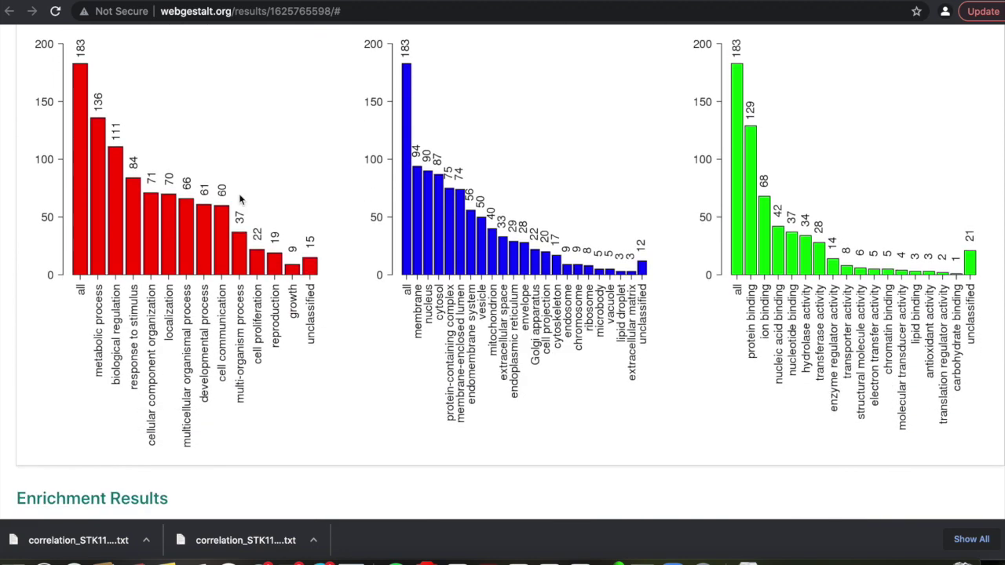
scroll(241, 201, up, 2)
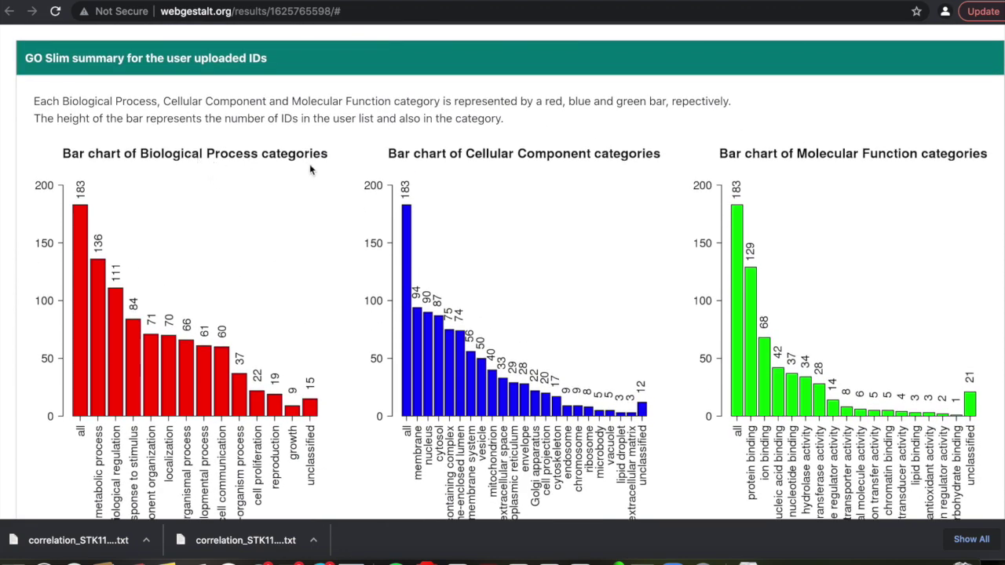
scroll(204, 304, down, 1)
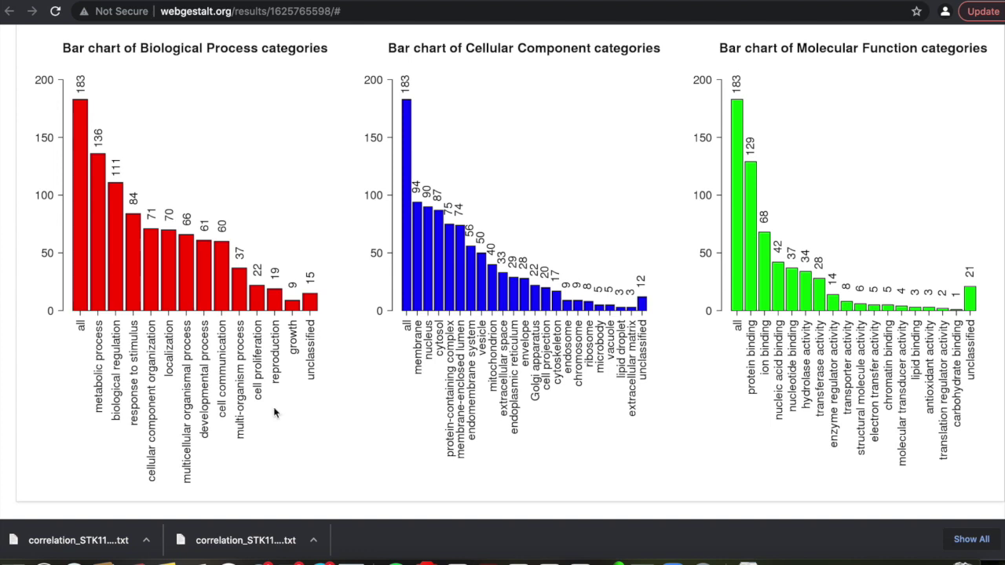
scroll(467, 247, up, 1)
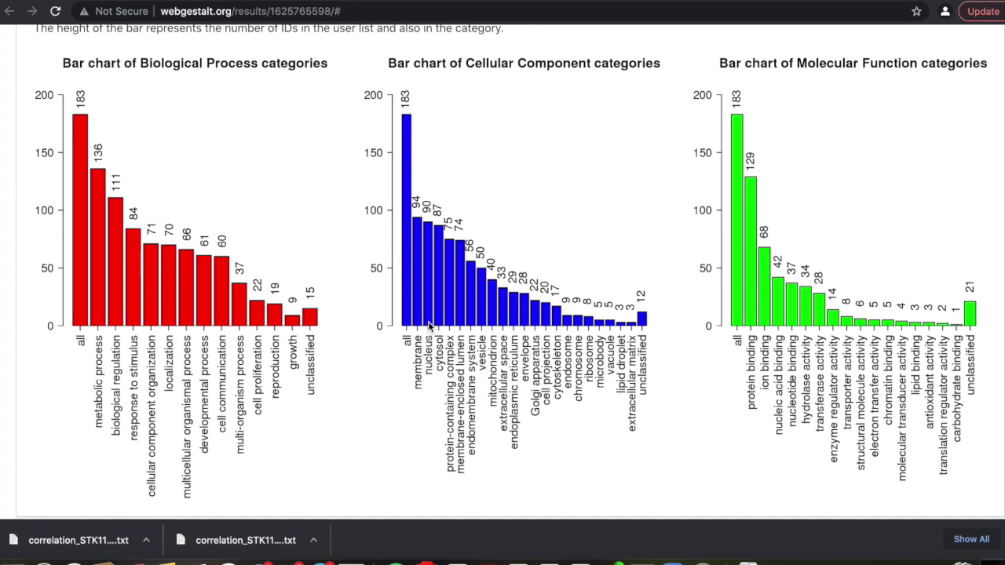
scroll(430, 325, down, 2)
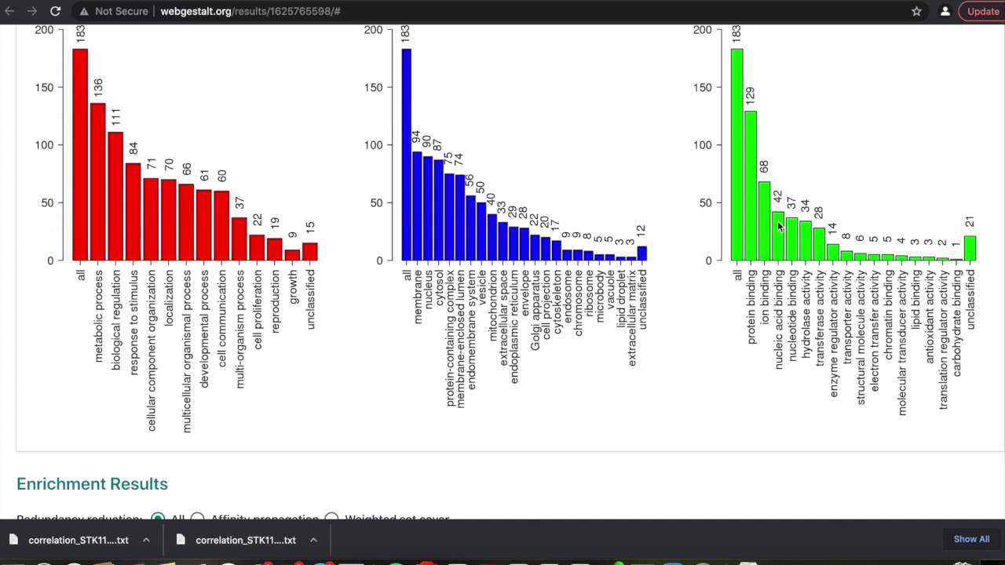
scroll(774, 234, up, 1)
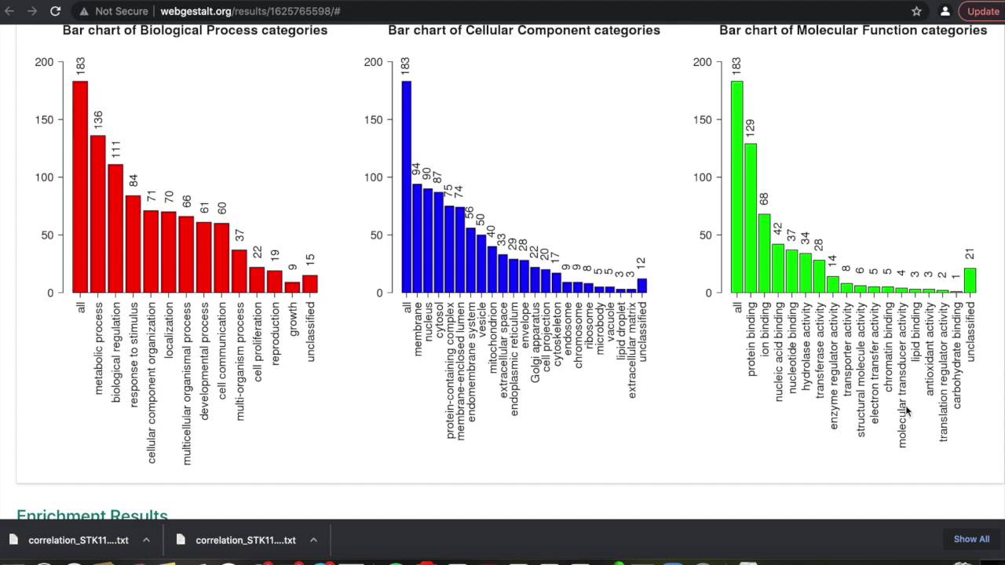
scroll(906, 405, up, 5)
scroll(905, 405, down, 10)
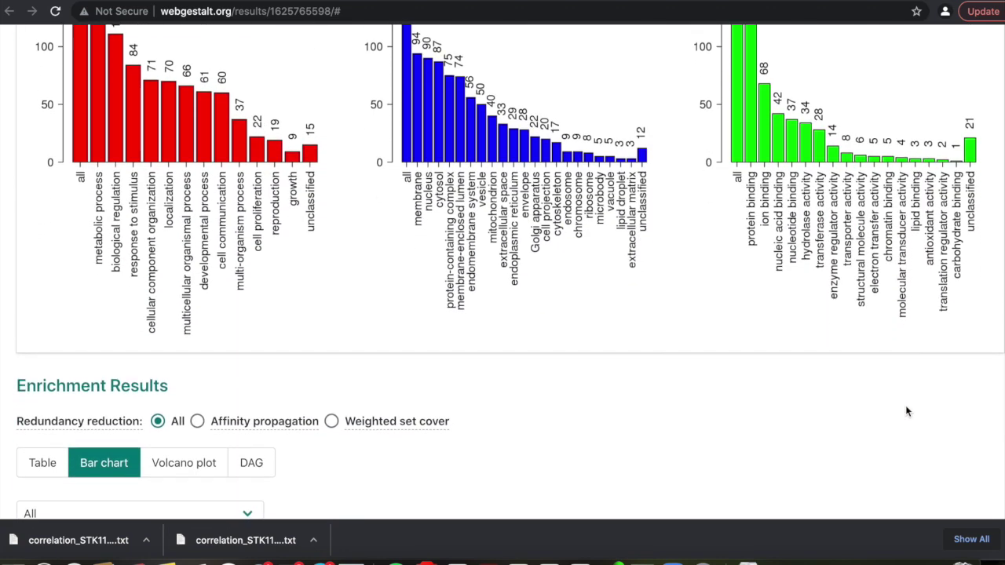
scroll(905, 405, down, 3)
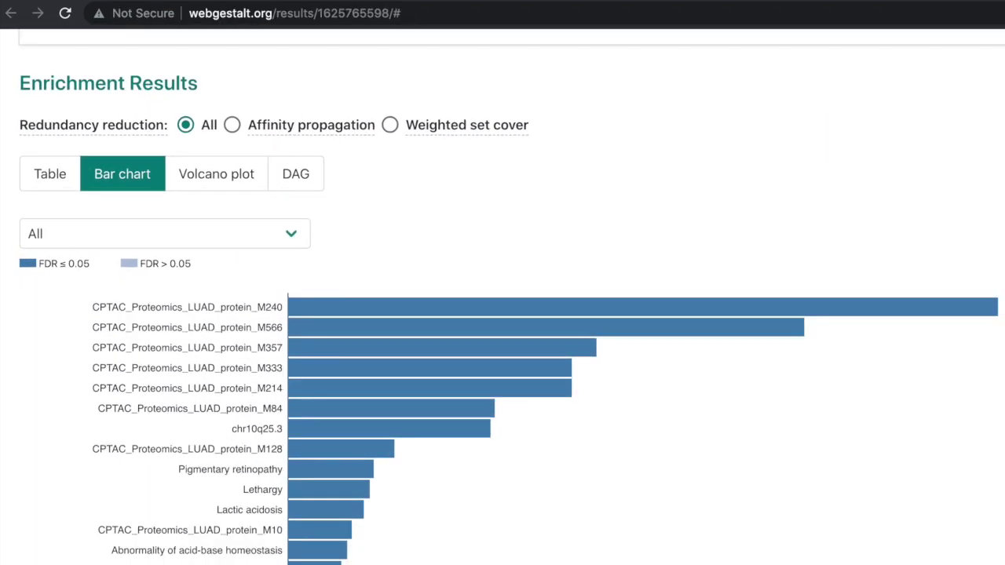
scroll(510, 317, down, 1)
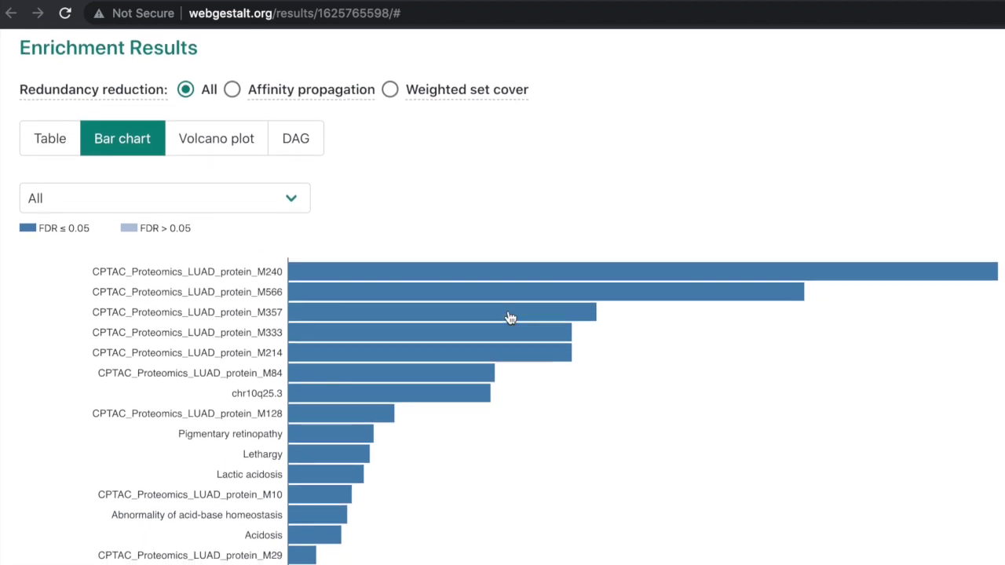
scroll(510, 316, down, 2)
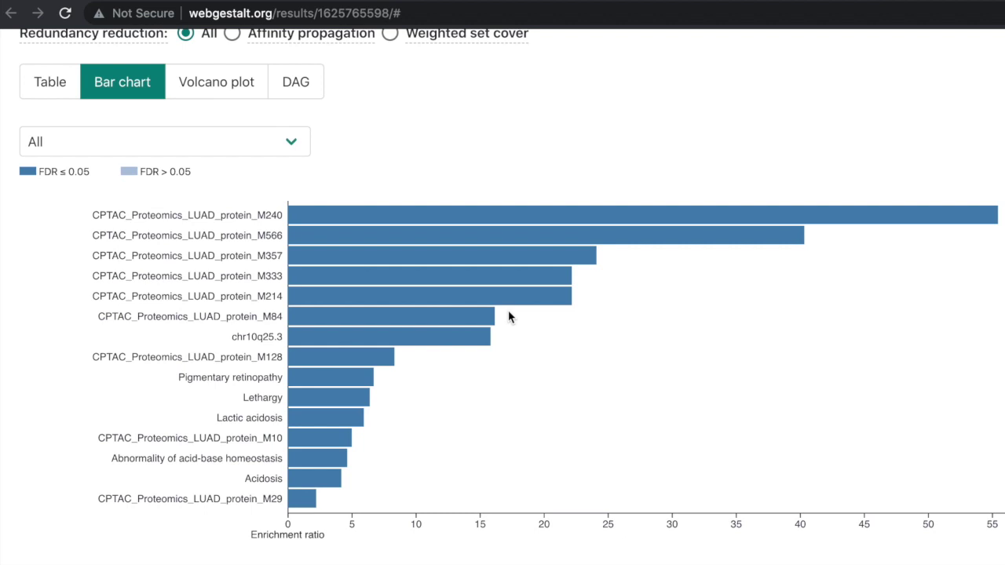
scroll(508, 317, down, 1)
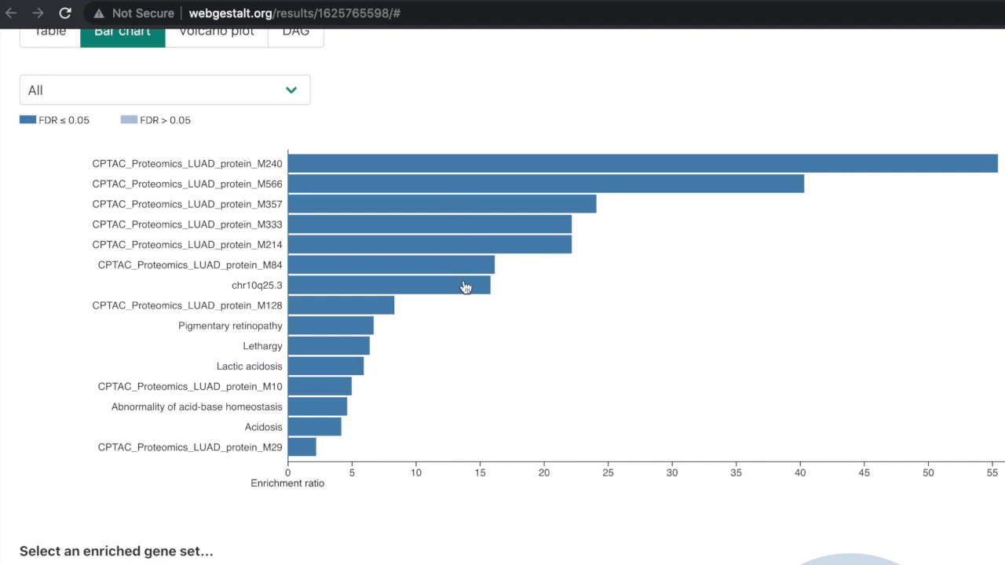
scroll(464, 293, down, 1)
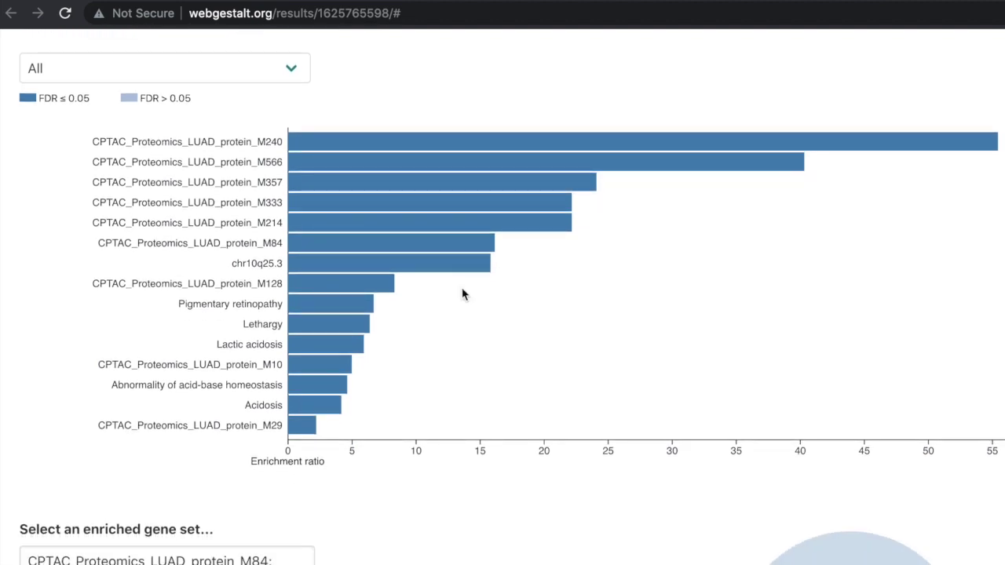
scroll(462, 293, down, 1)
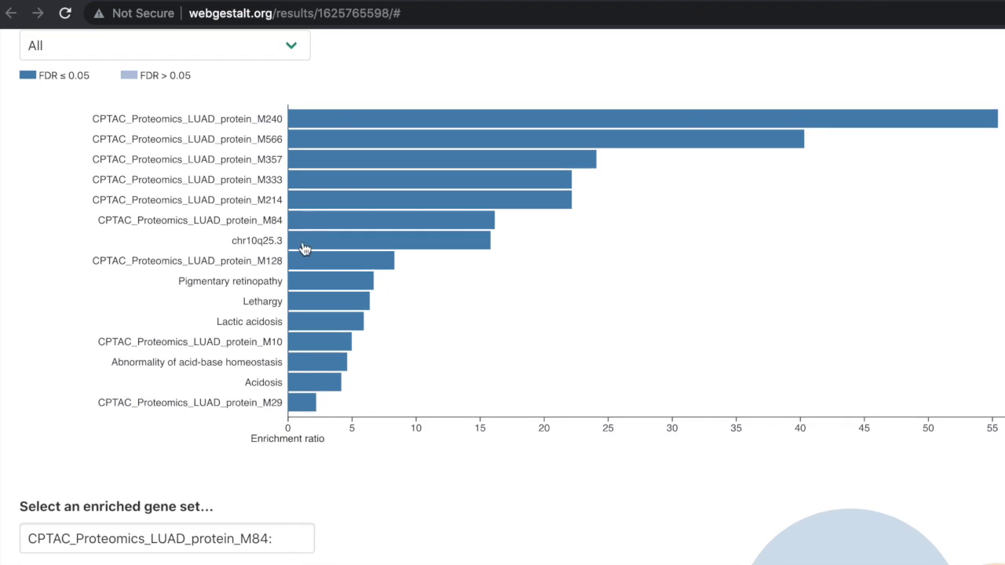
scroll(318, 247, down, 1)
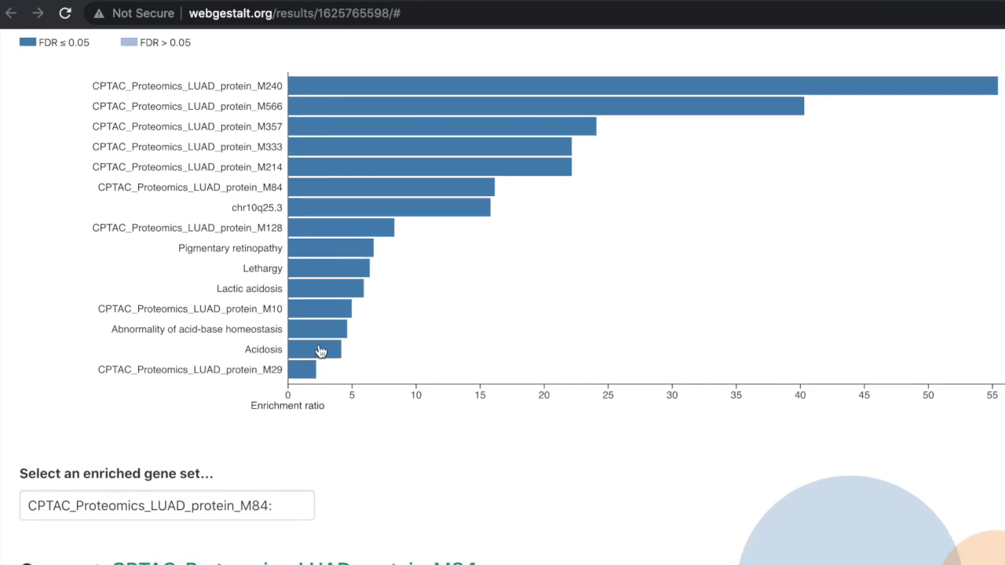
scroll(247, 393, up, 6)
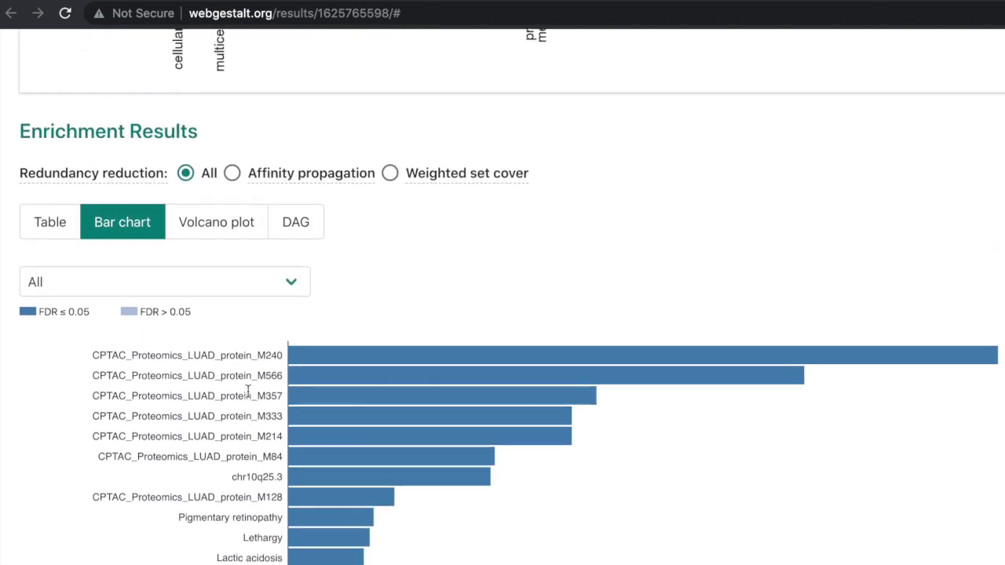
scroll(247, 393, down, 10)
scroll(247, 393, up, 4)
scroll(247, 396, up, 1)
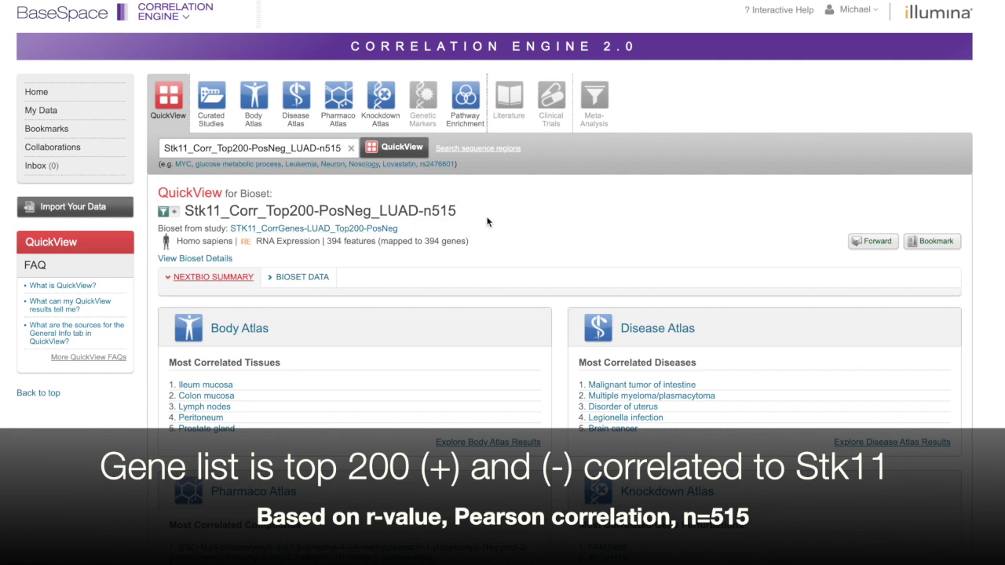
Step: Show the Stk11 bioset's 394-gene table sorted by Fold Change, negatives first
scroll(487, 222, down, 1)
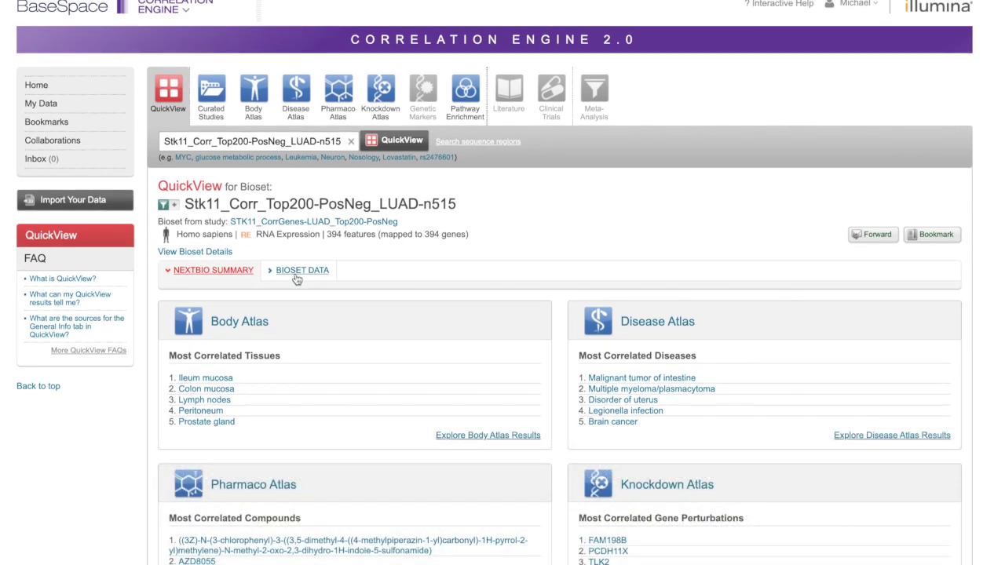
click(299, 271)
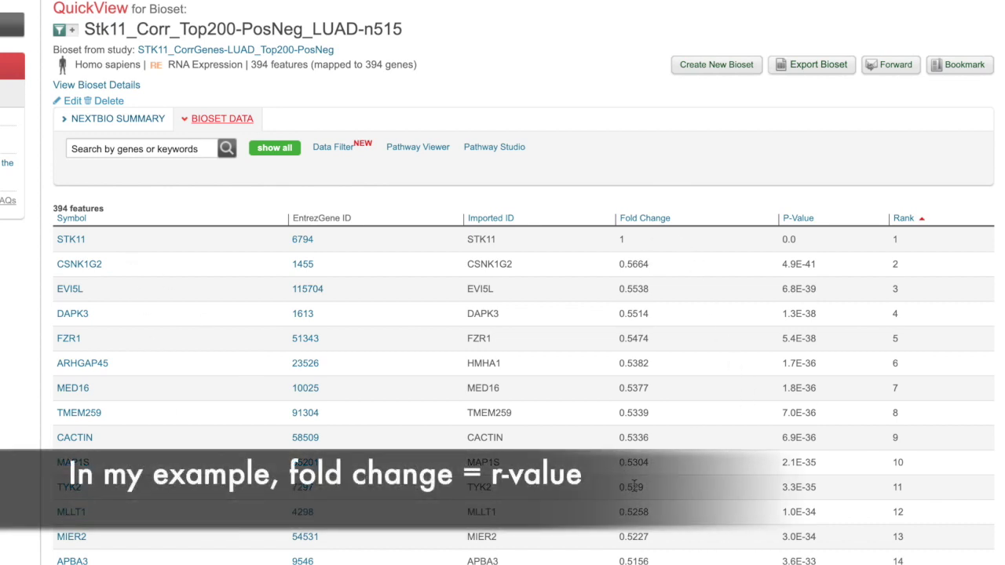
click(642, 217)
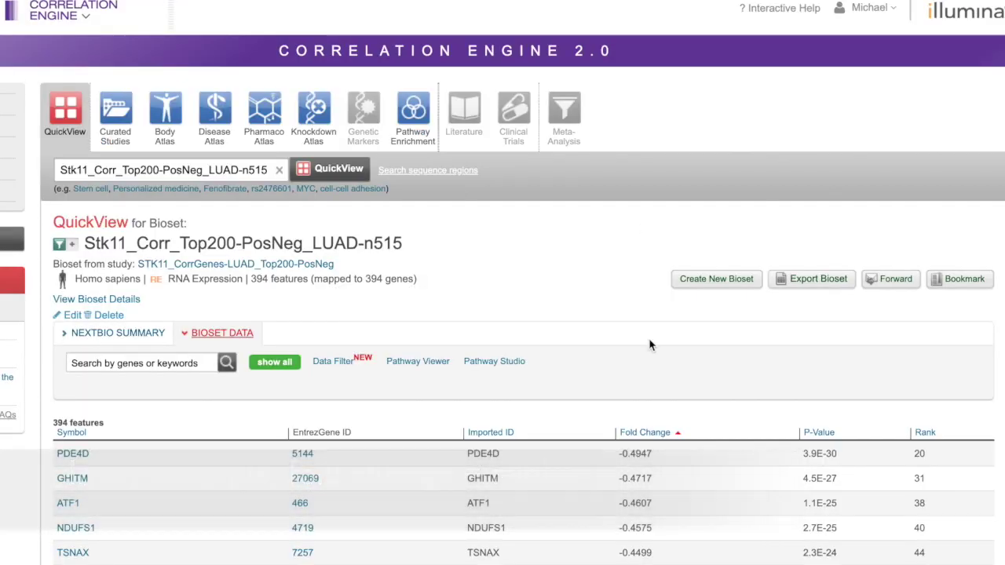
scroll(659, 440, down, 3)
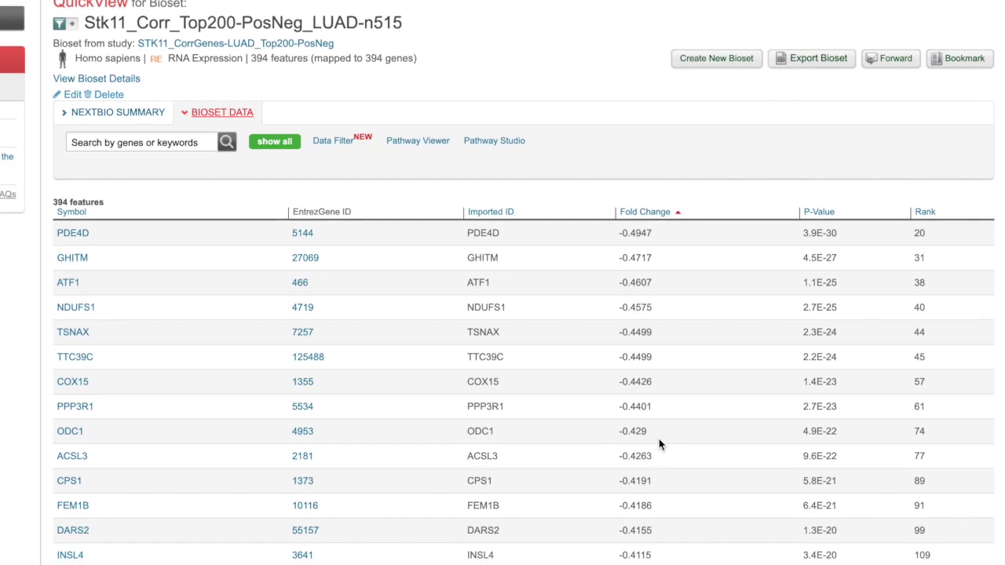
scroll(658, 439, up, 1)
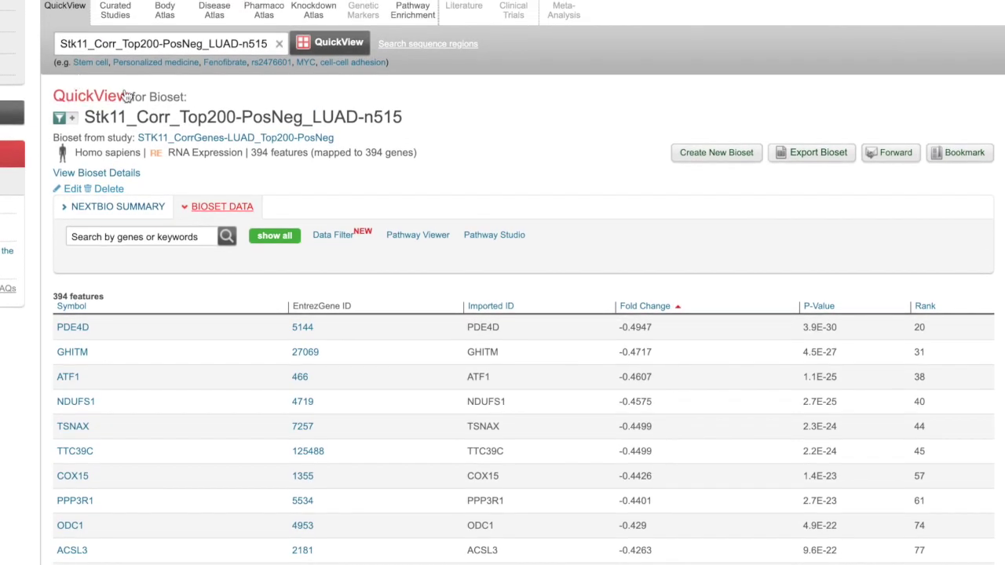
scroll(194, 119, up, 1)
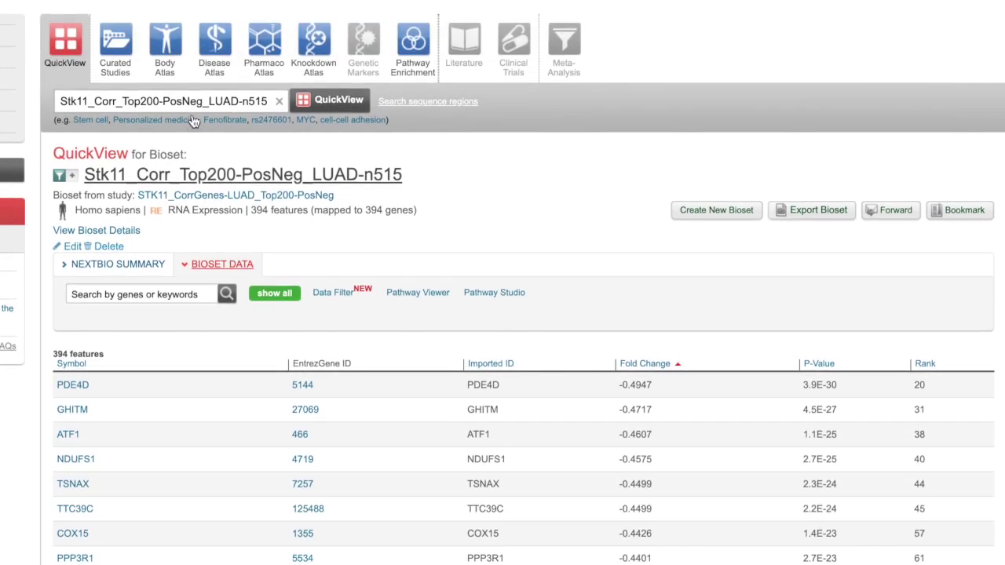
scroll(194, 120, up, 1)
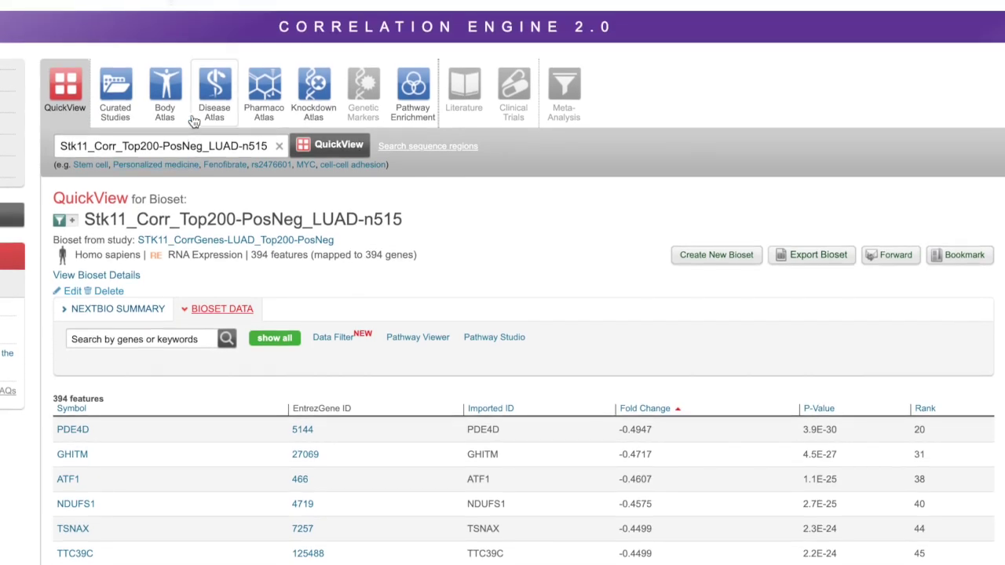
click(126, 309)
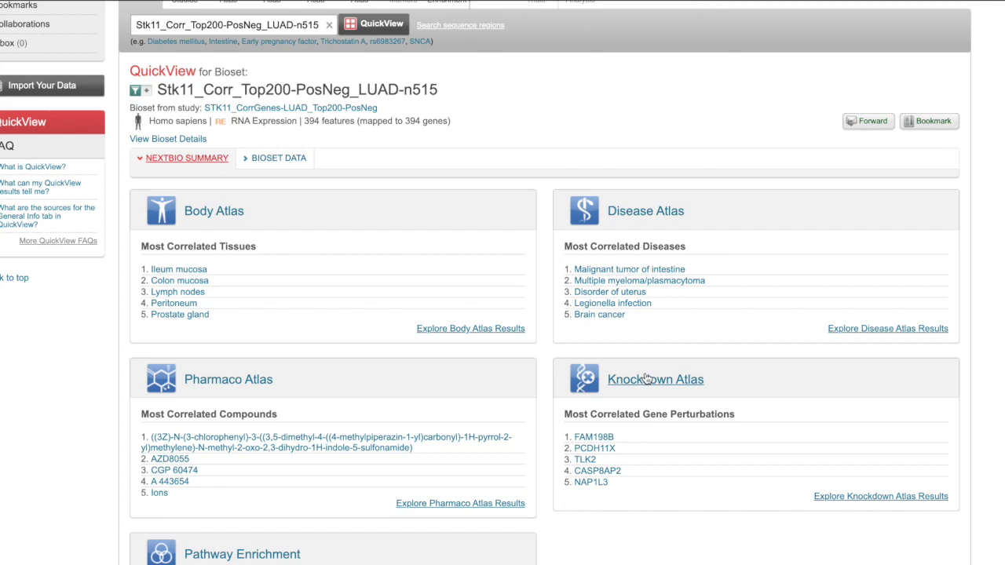
Step: Review the NextBio summary atlas panels and open the full Curated Studies results (18,830 studies)
scroll(285, 380, down, 1)
scroll(285, 380, down, 2)
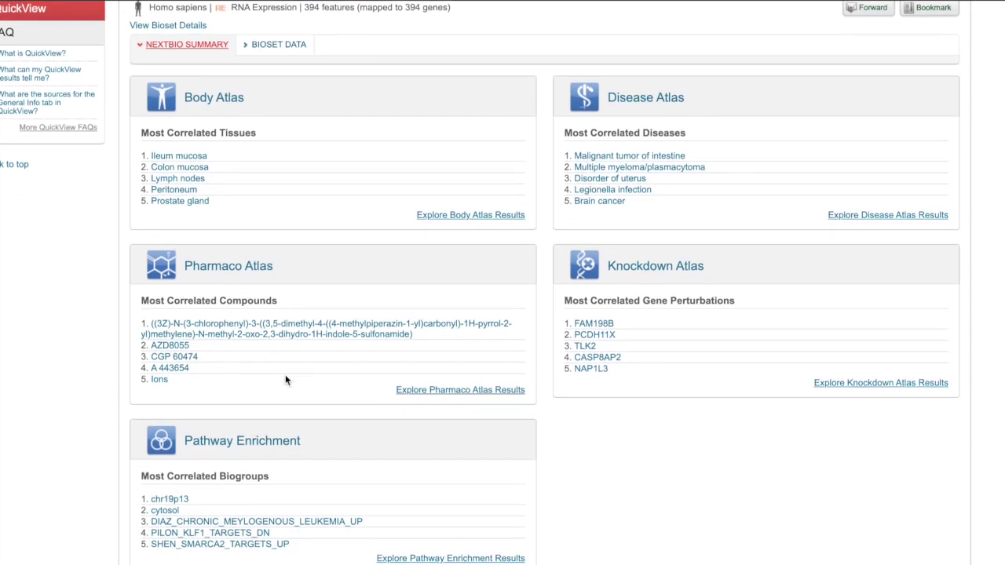
scroll(296, 449, down, 2)
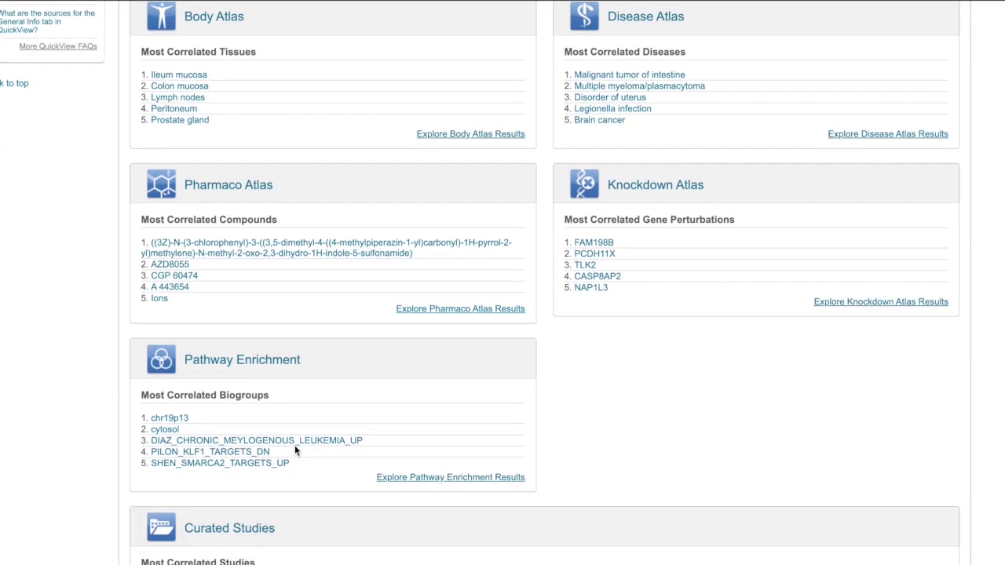
scroll(296, 449, down, 2)
scroll(295, 445, up, 1)
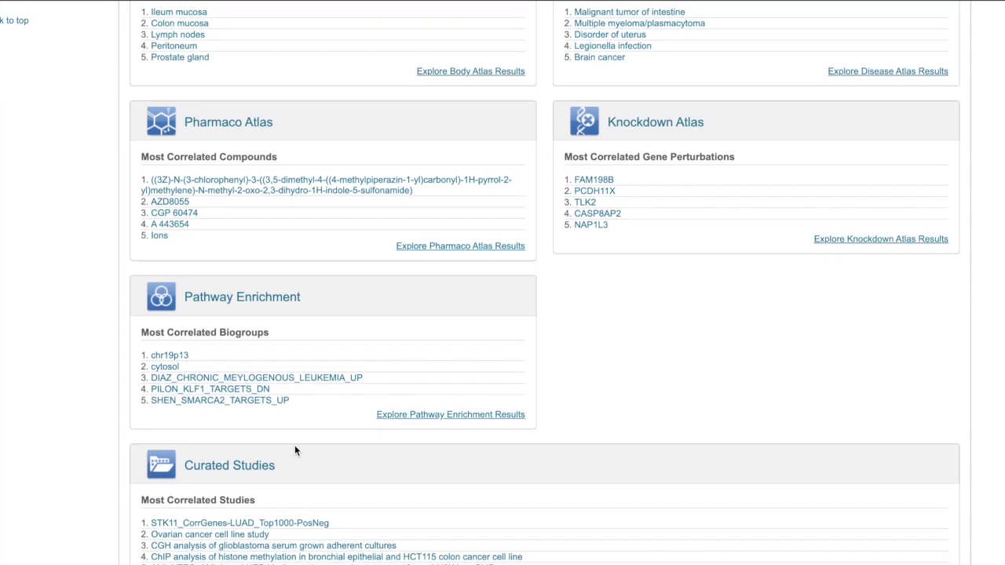
scroll(294, 446, down, 2)
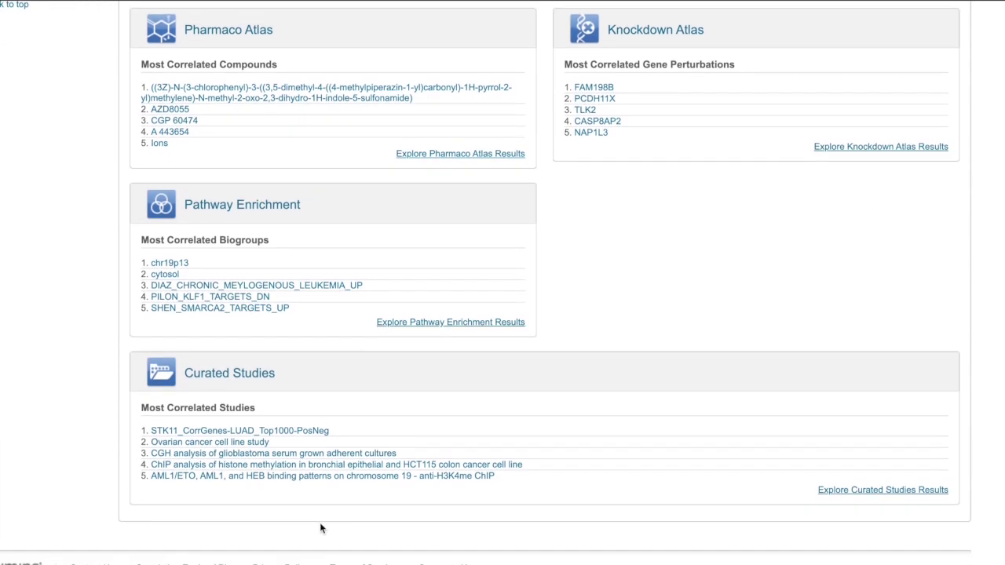
click(224, 377)
Step: Expand the Ovarian cancer cell line study to list its 30 biosets, led by OAW42
scroll(291, 307, down, 3)
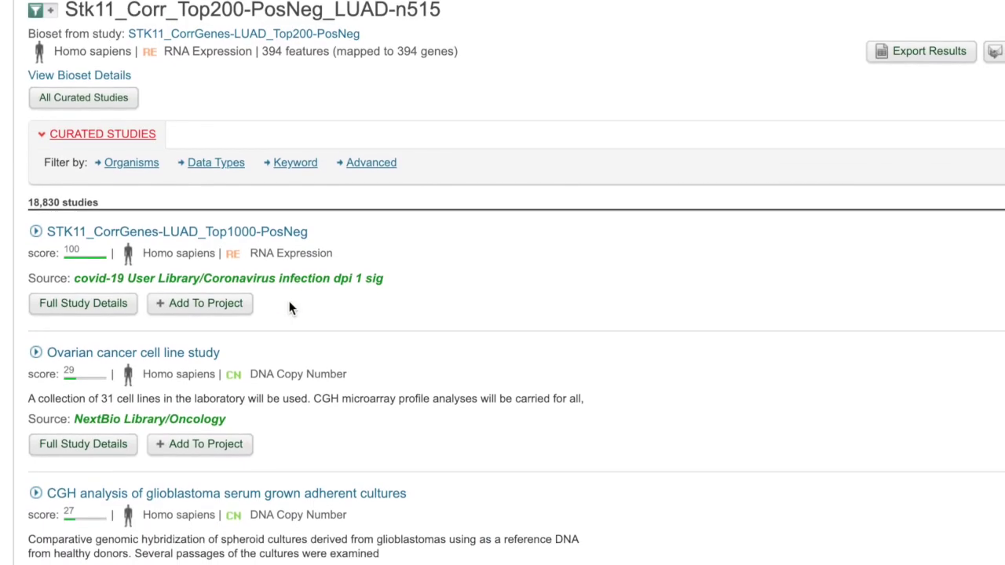
scroll(291, 307, down, 1)
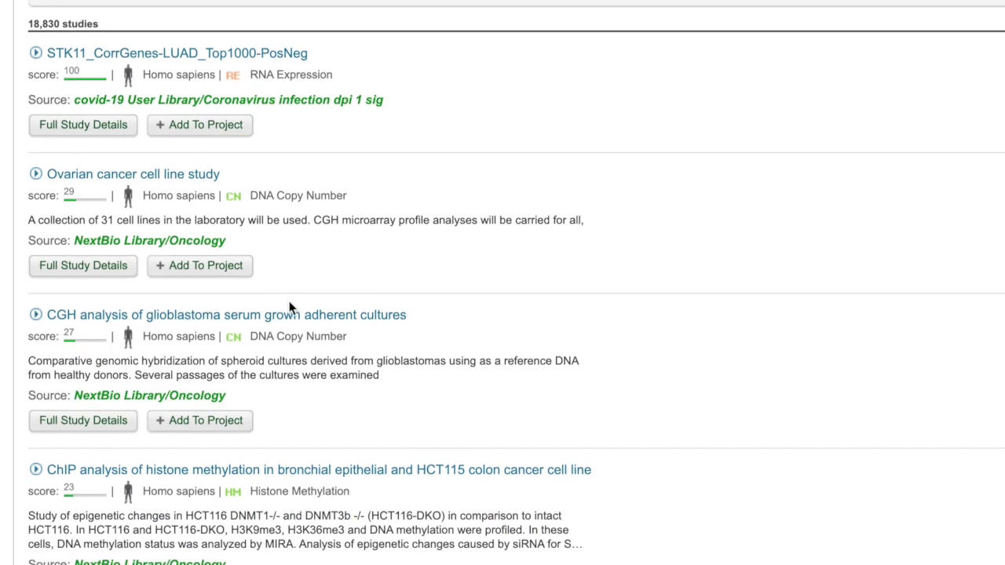
click(163, 153)
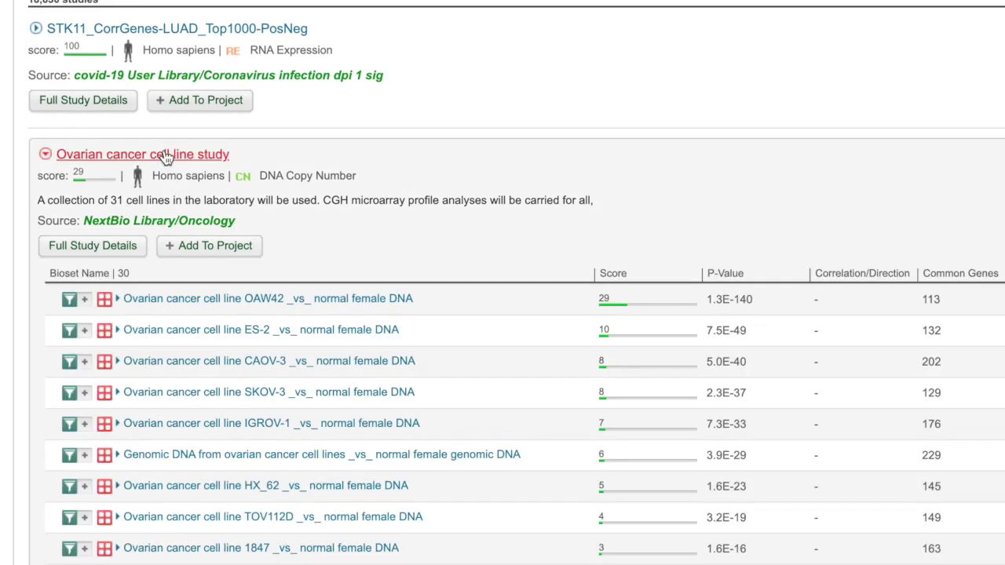
scroll(314, 371, down, 2)
scroll(314, 372, down, 4)
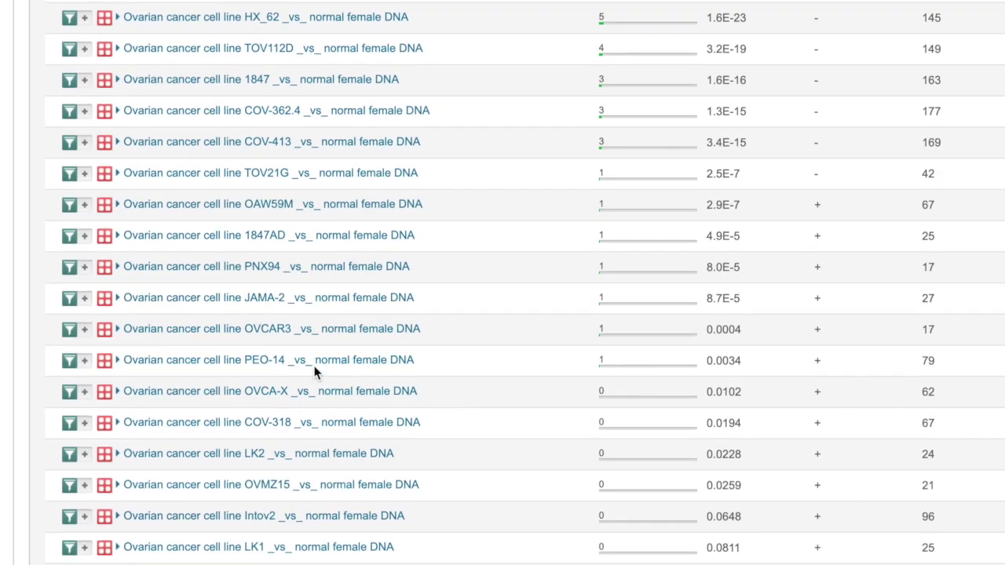
scroll(314, 372, up, 2)
scroll(314, 372, up, 2)
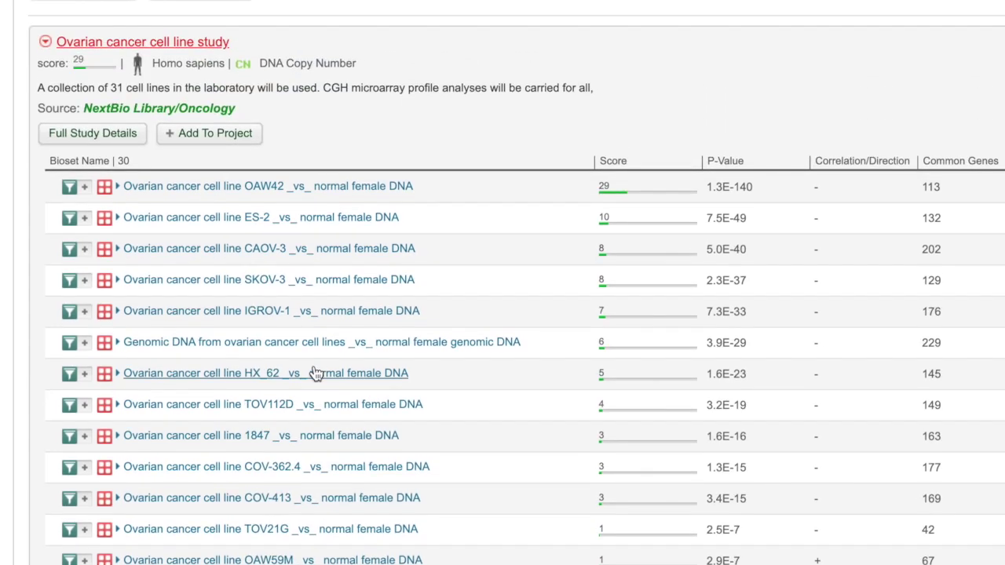
Step: View the Venn comparison of the Stk11 bioset with OAW42, then collapse it
click(399, 188)
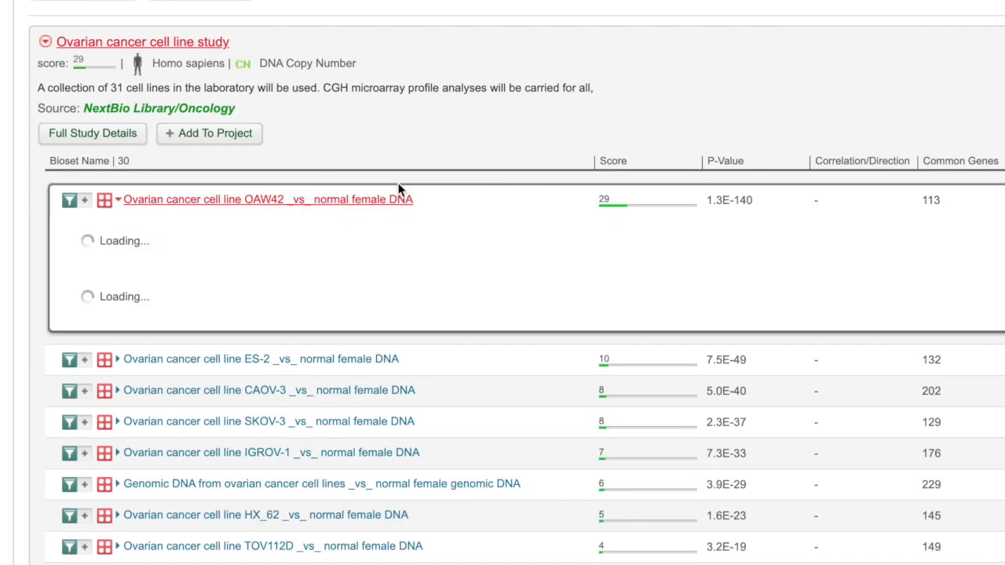
scroll(484, 370, down, 2)
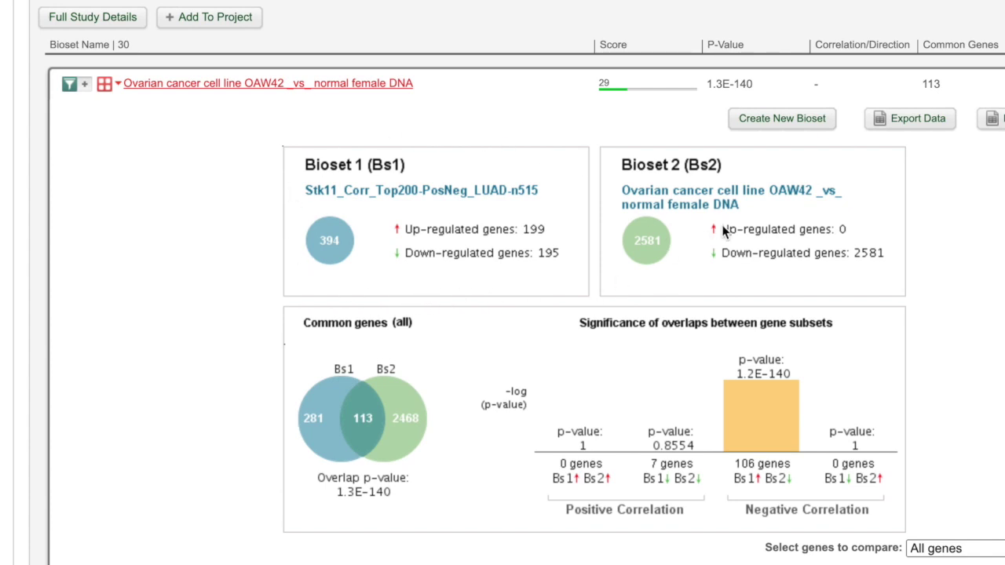
scroll(763, 272, down, 2)
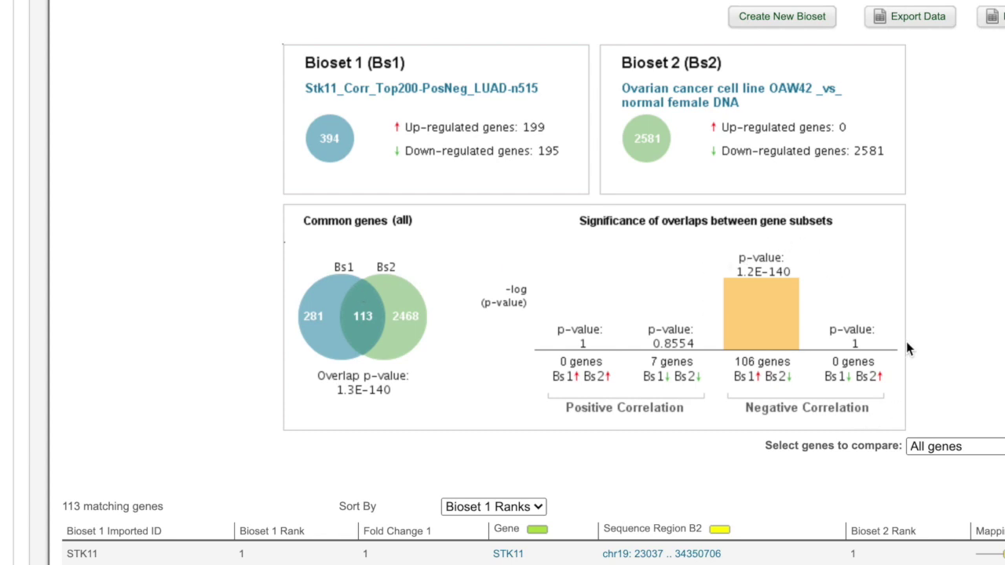
scroll(828, 314, up, 4)
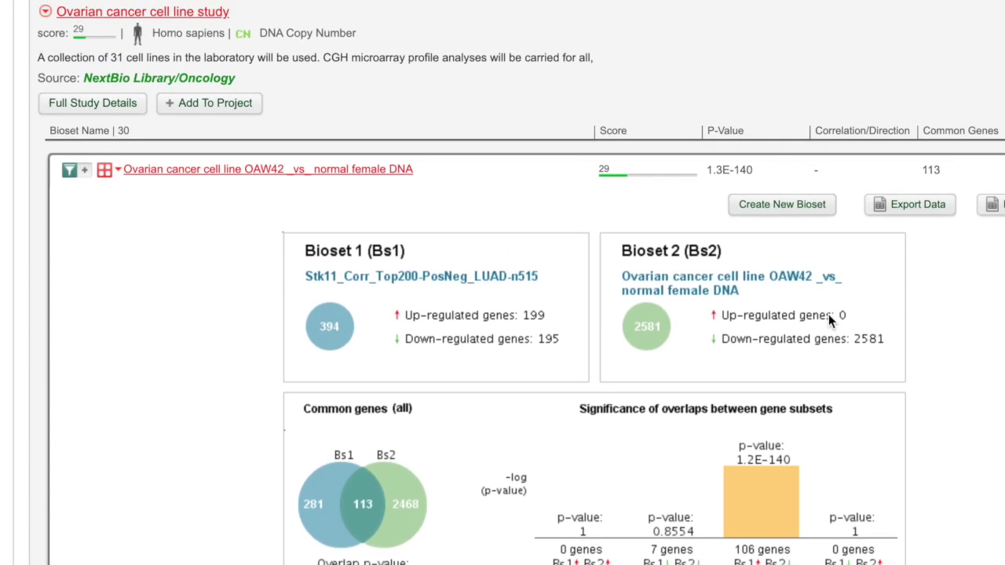
scroll(828, 314, up, 1)
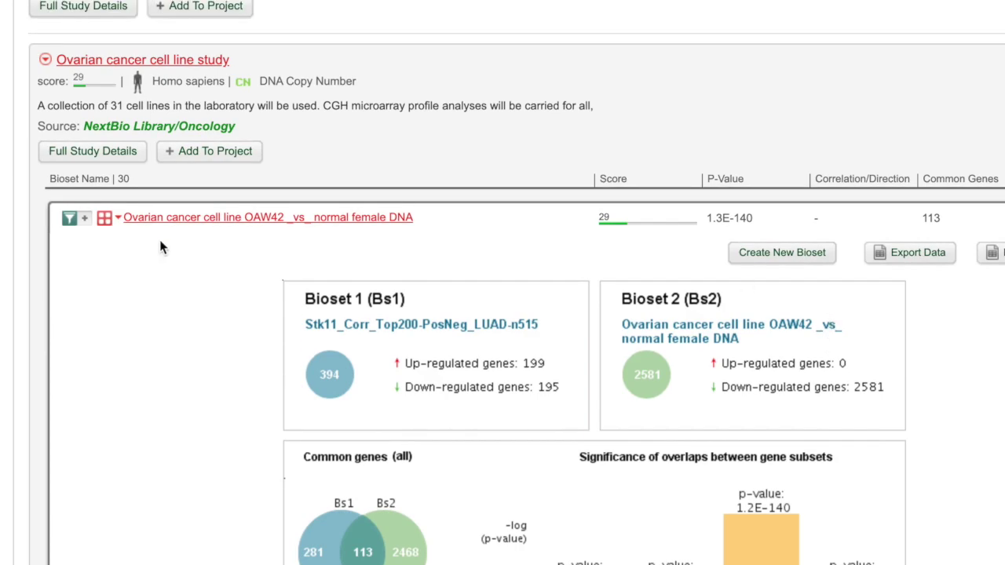
click(172, 223)
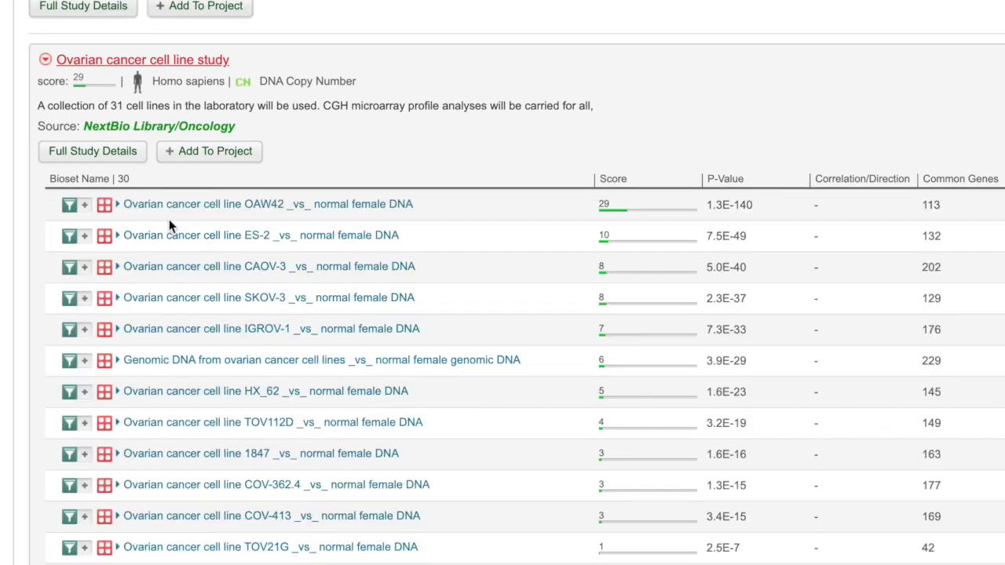
Step: Open the Disease Atlas, topped by Malignant tumor of intestine at score 100
scroll(169, 219, down, 15)
scroll(169, 227, down, 3)
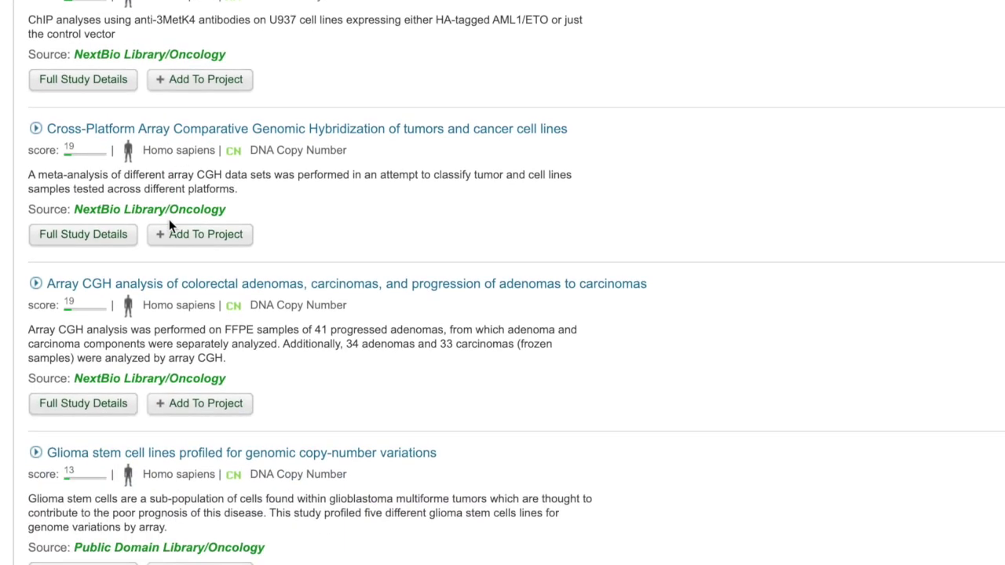
scroll(169, 219, up, 15)
scroll(169, 222, up, 15)
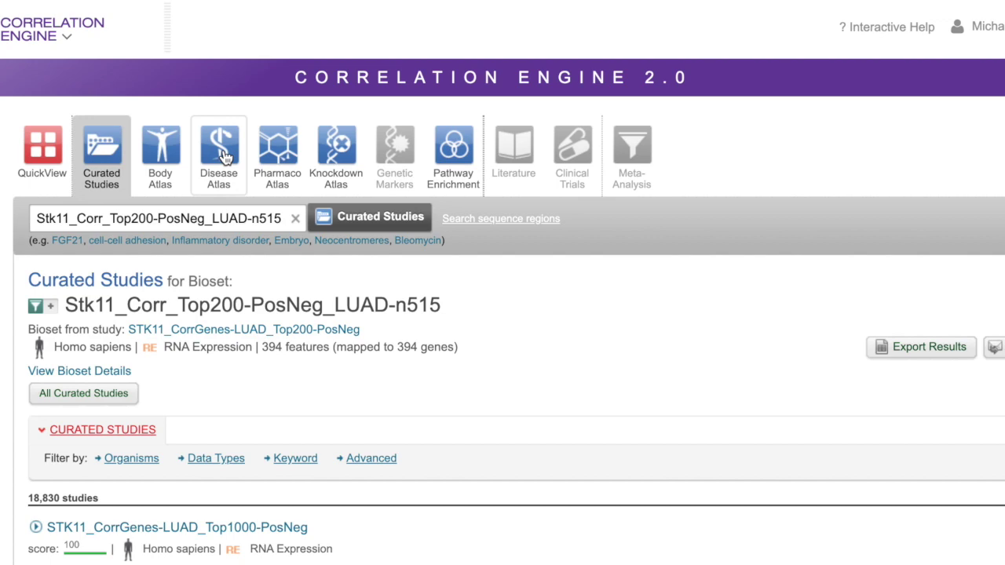
click(226, 157)
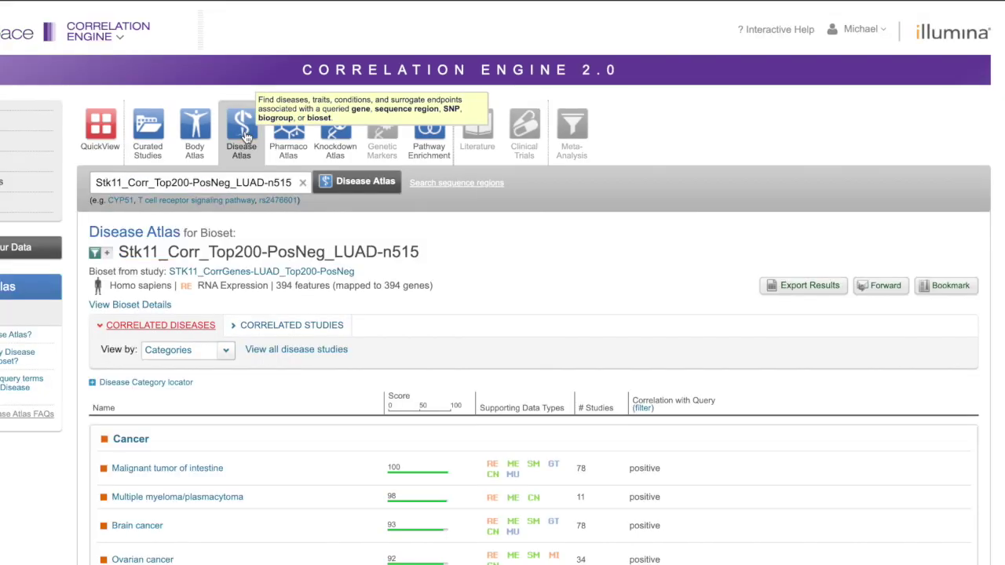
Step: View the details of the Neuroendocrine tumor phenotype in the Disease Atlas
scroll(246, 138, down, 5)
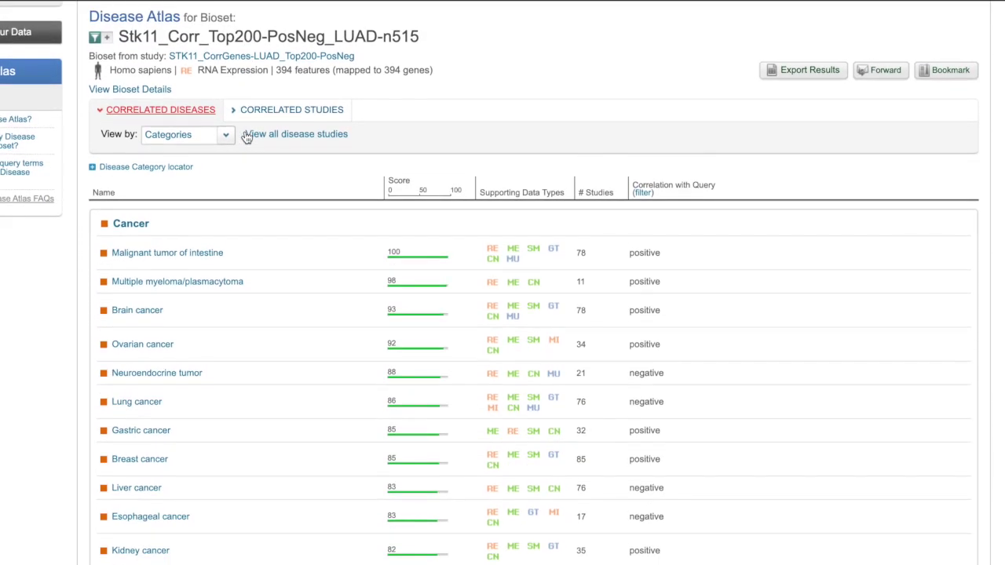
scroll(173, 291, down, 2)
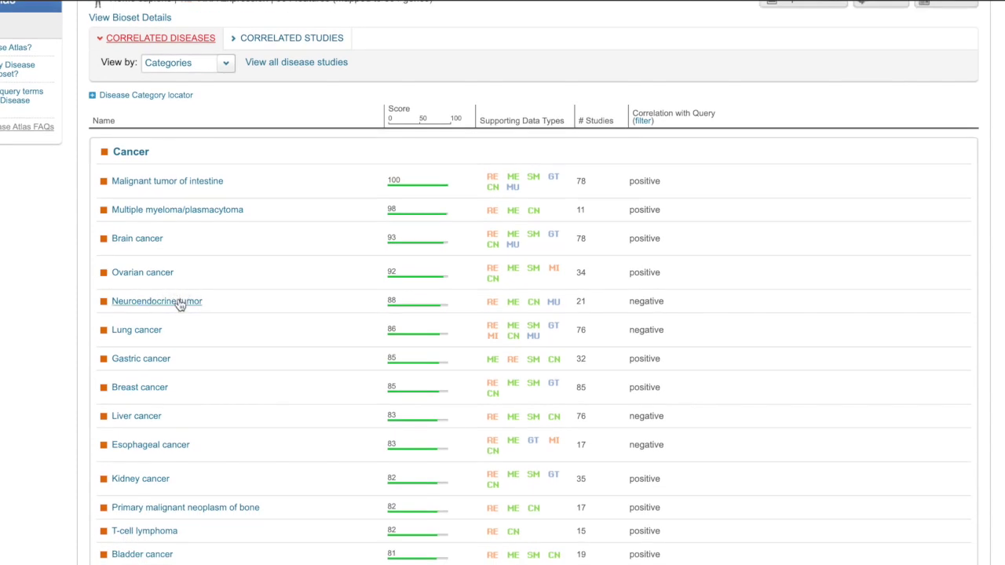
click(180, 302)
scroll(179, 303, down, 1)
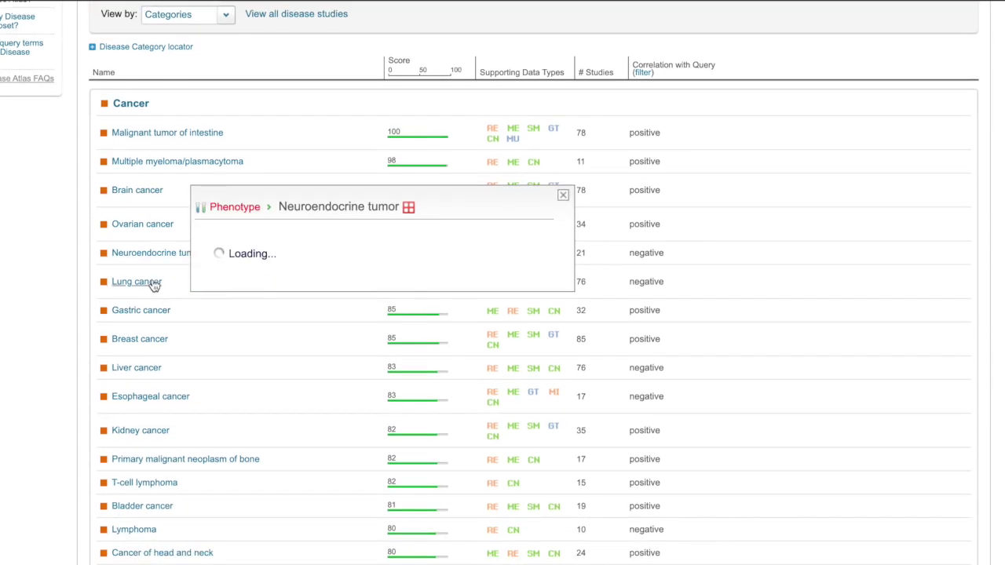
Step: List the 76 lung cancer disease-vs-normal studies correlated with the STK11 bioset
mouse_move(154, 286)
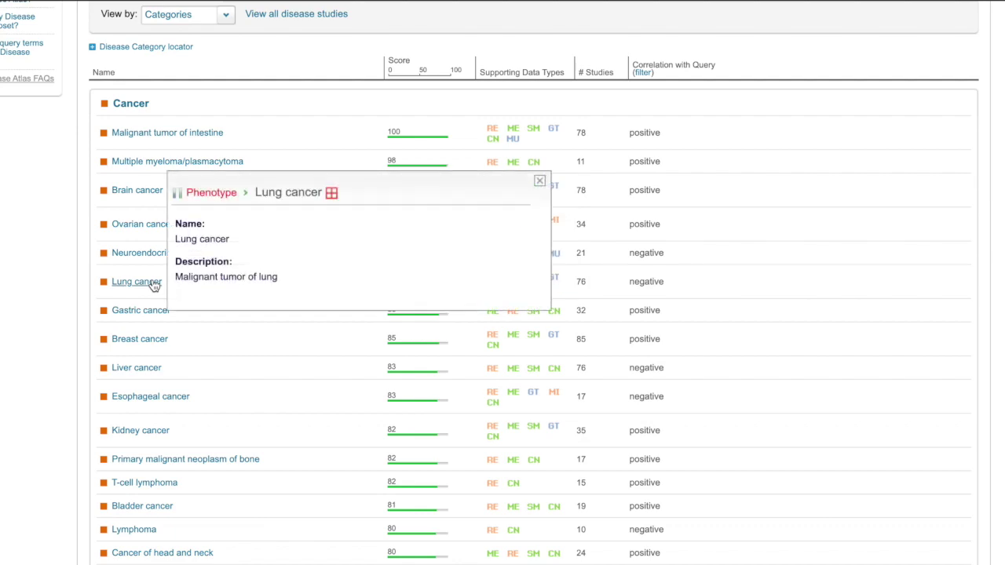
click(153, 280)
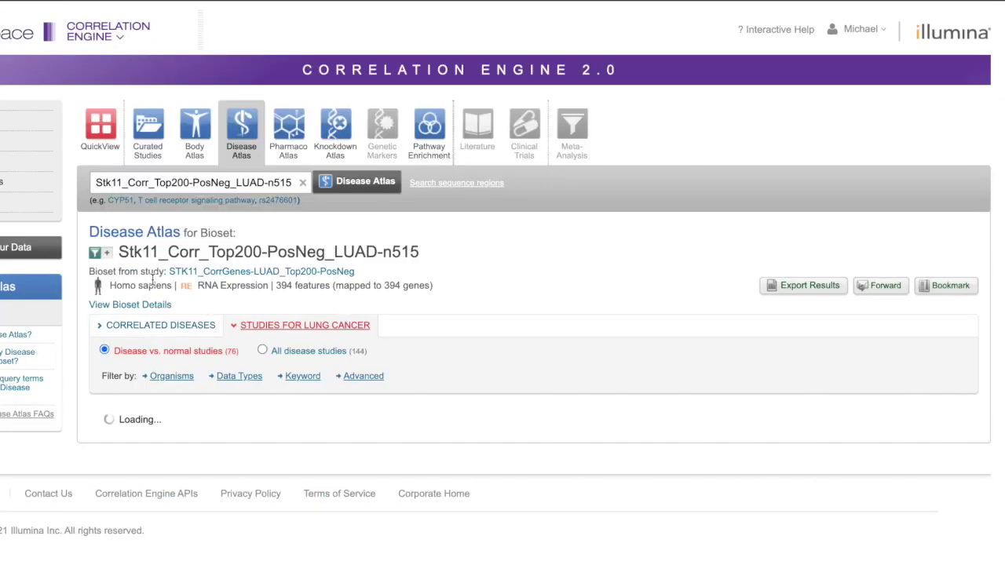
scroll(324, 428, down, 5)
scroll(324, 428, down, 2)
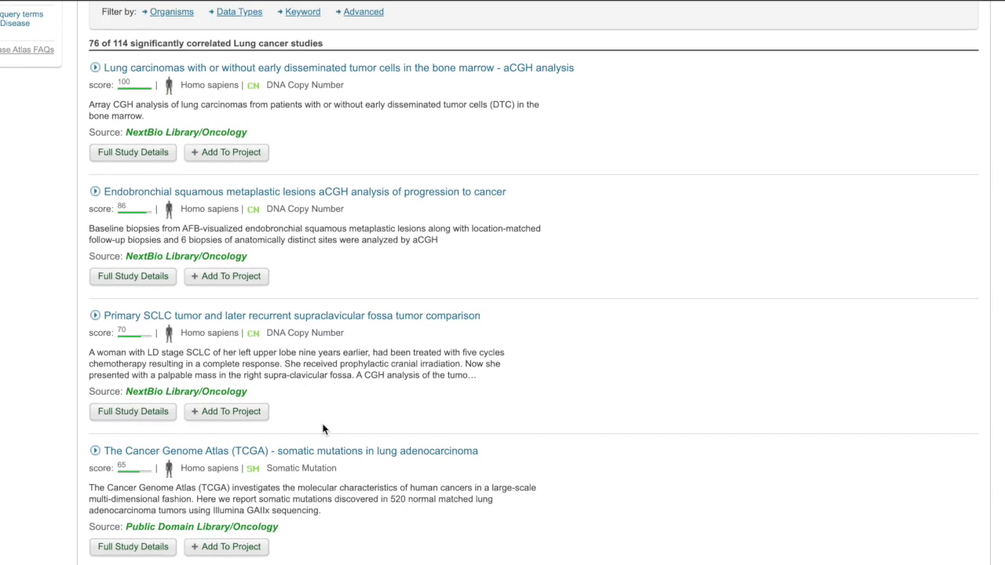
scroll(323, 428, up, 5)
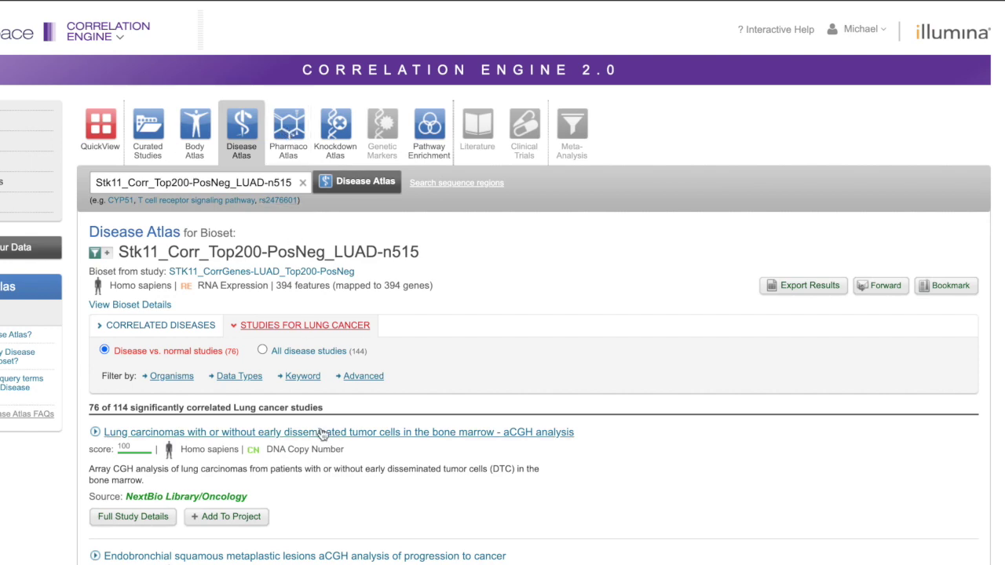
click(288, 127)
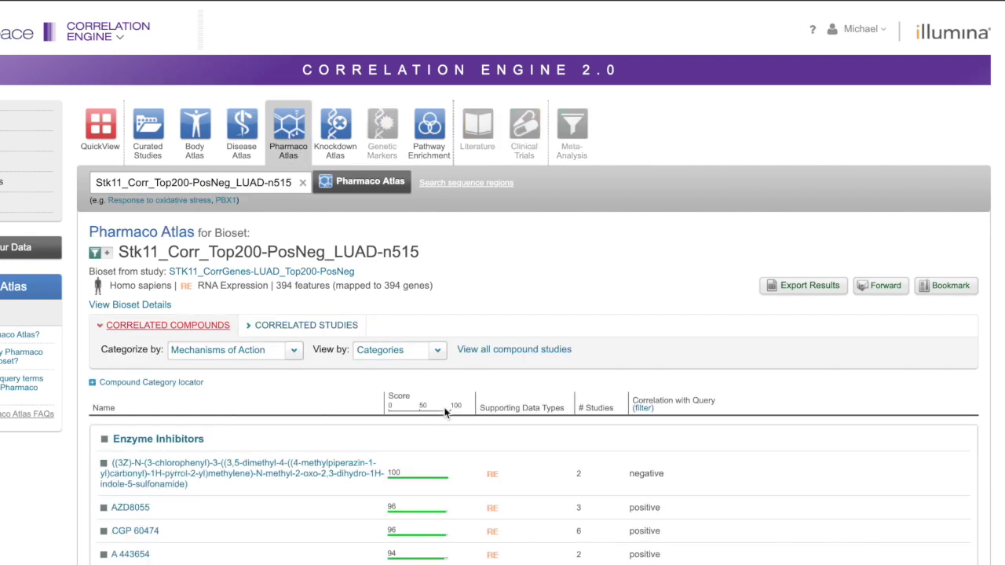
Step: Filter the Pharmaco Atlas to positive correlation, showing AZD8055 and CGP 60474 at score 96
scroll(444, 414, down, 1)
scroll(444, 414, down, 1)
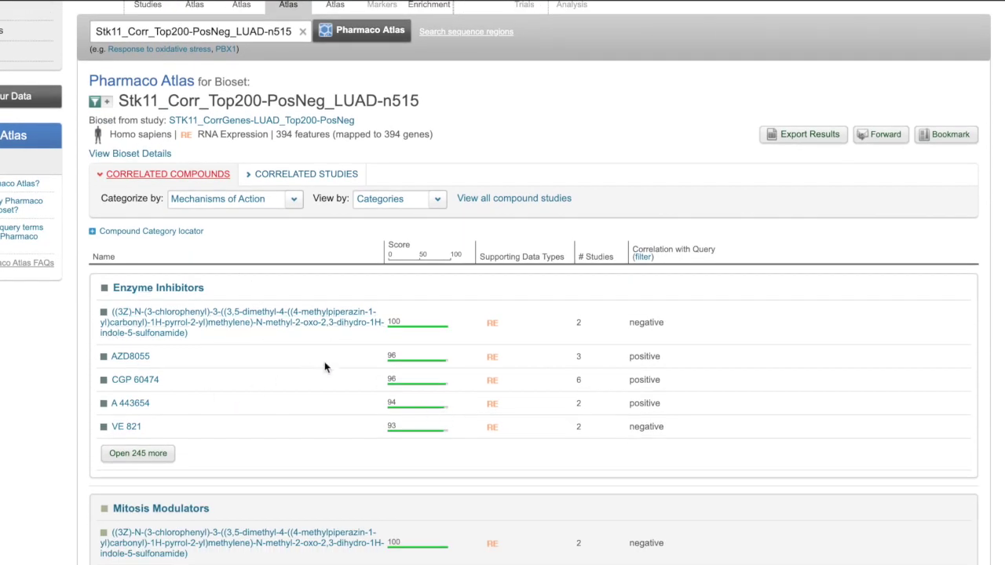
scroll(478, 329, down, 1)
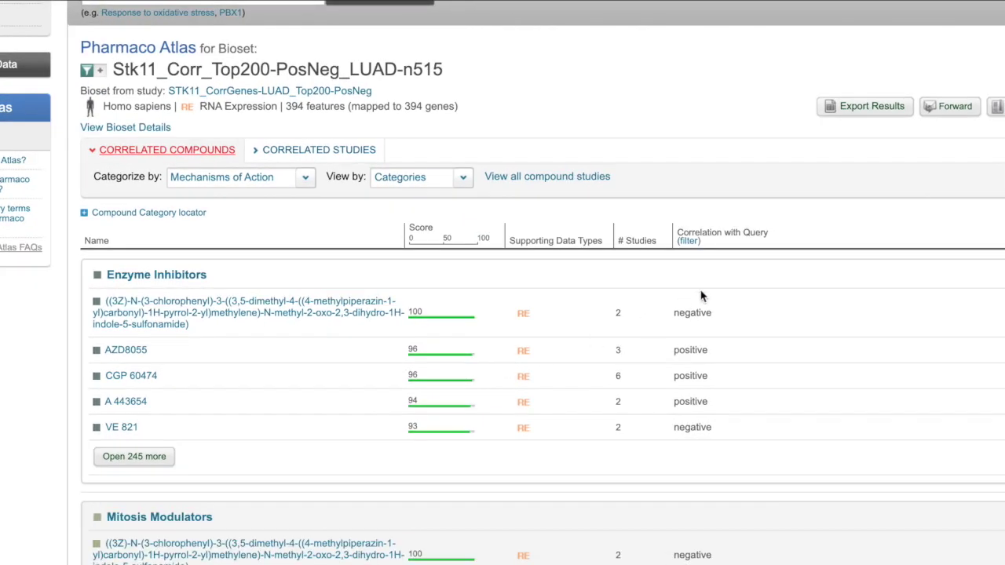
click(689, 242)
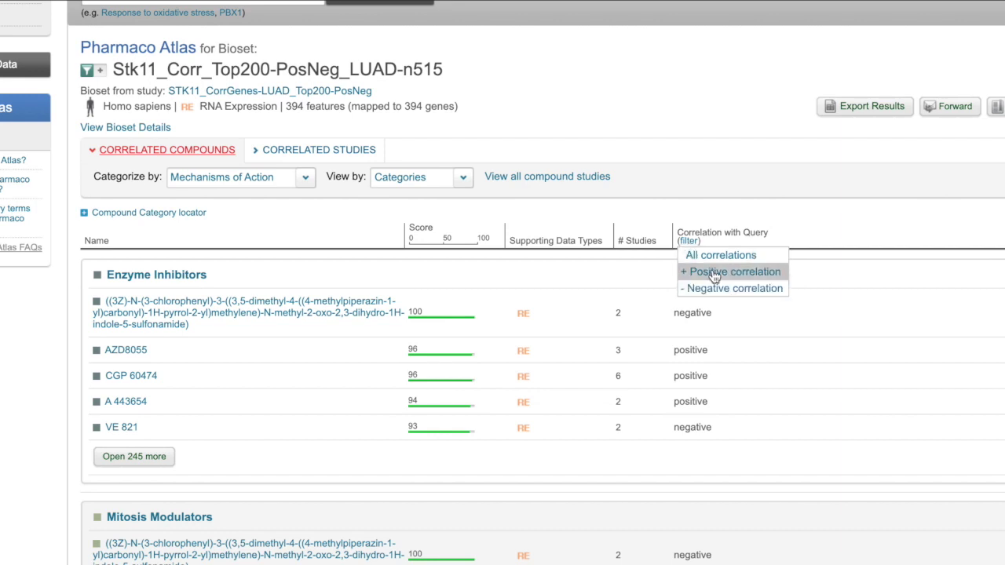
click(714, 275)
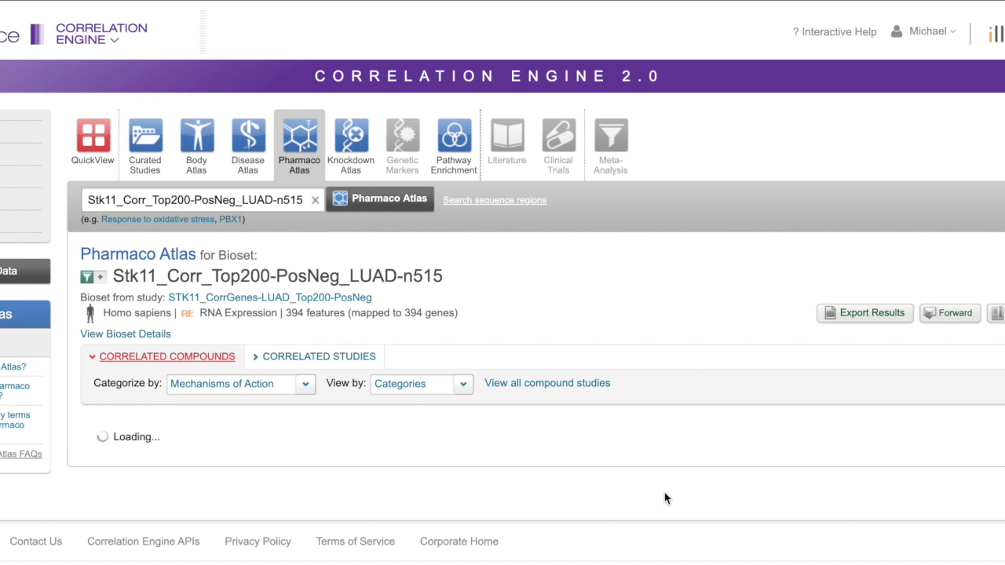
scroll(665, 496, down, 3)
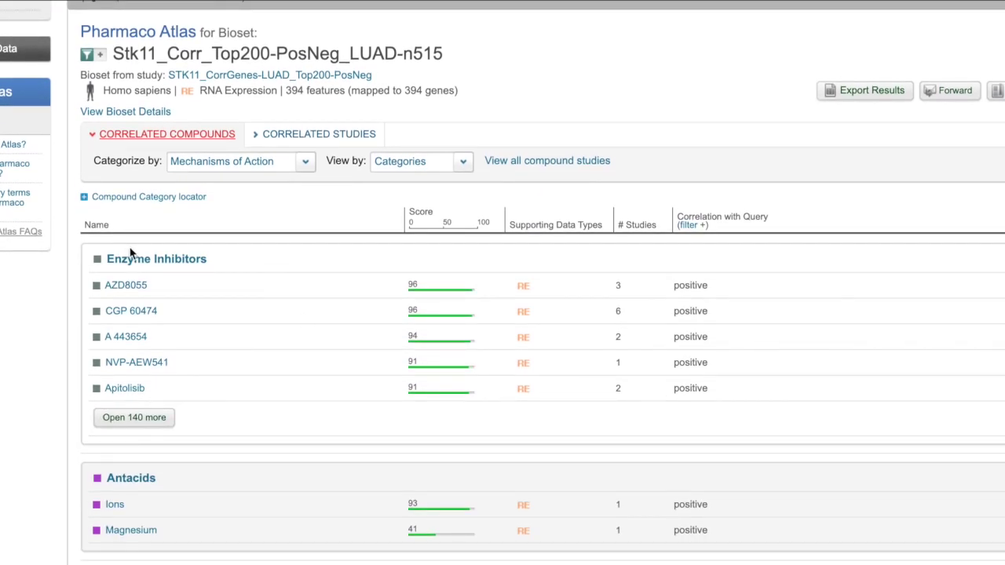
mouse_move(135, 289)
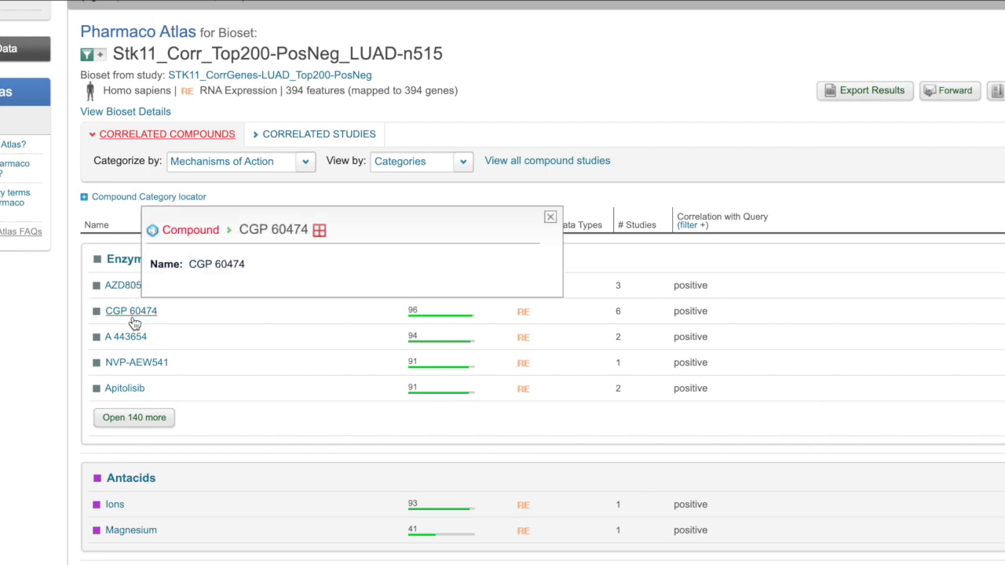
mouse_move(130, 338)
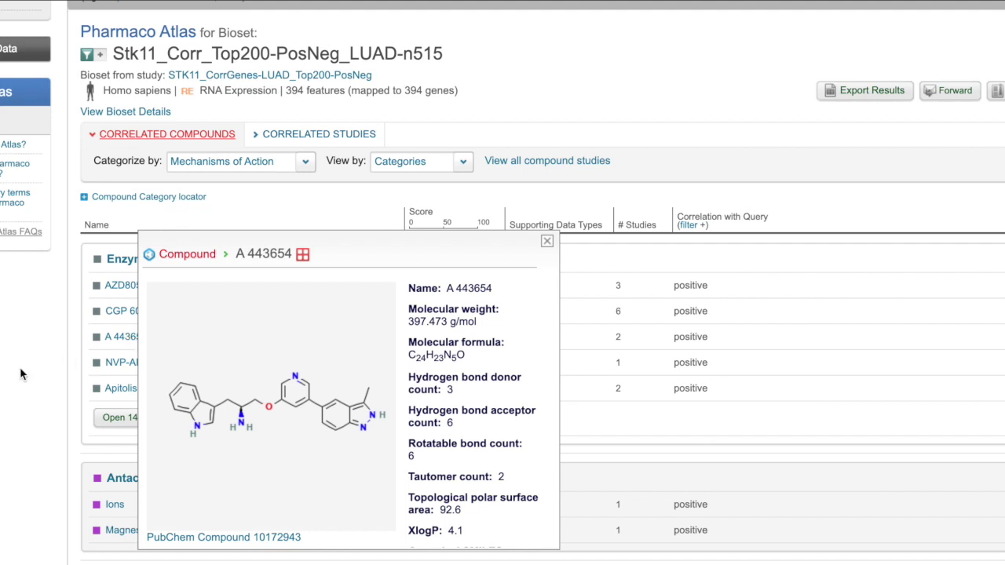
Step: List AZD8055's studies and compare the SKBR3 L1000 CMAP 1.11uM AZD-8055 bioset with STK11
click(134, 286)
scroll(486, 421, down, 3)
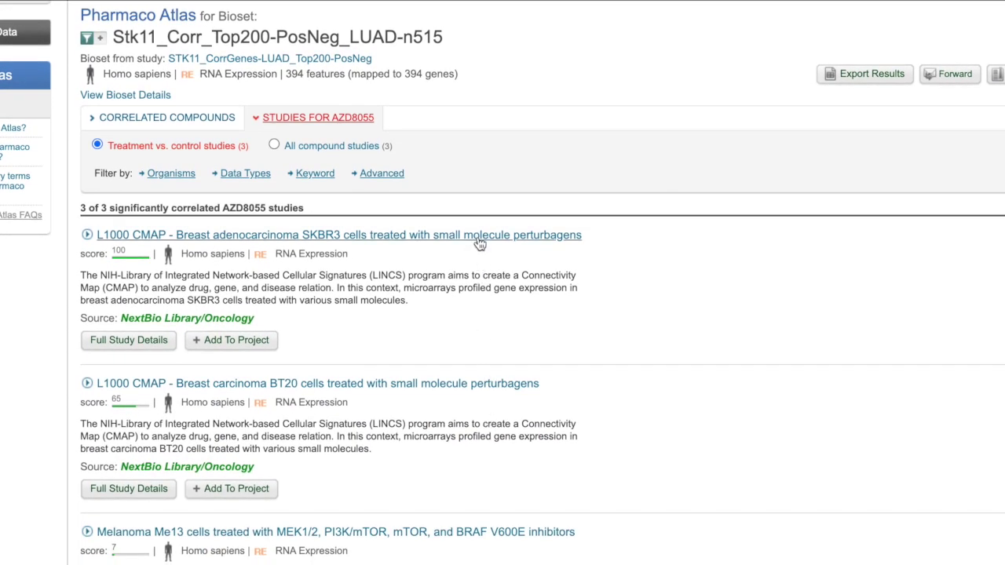
click(479, 238)
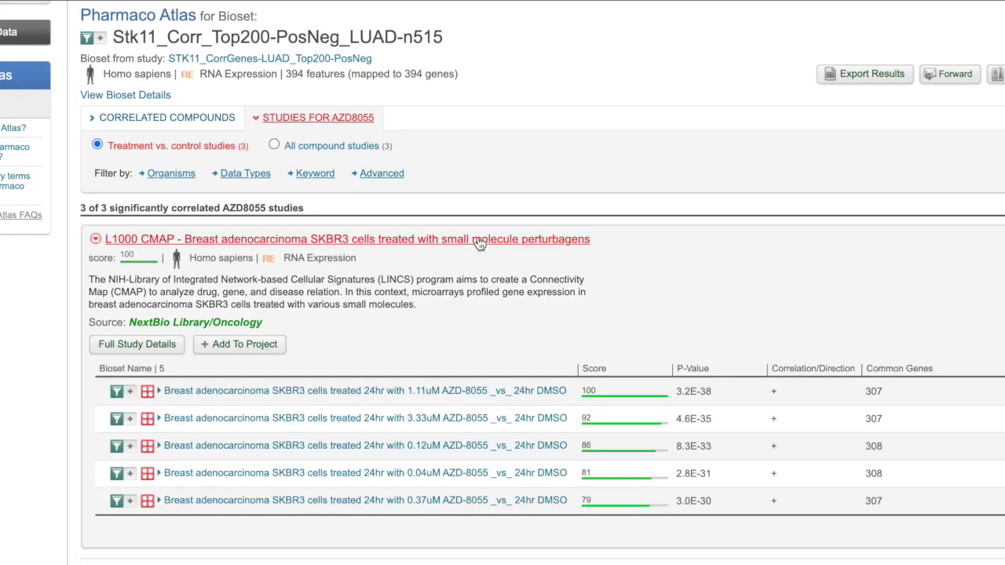
click(493, 392)
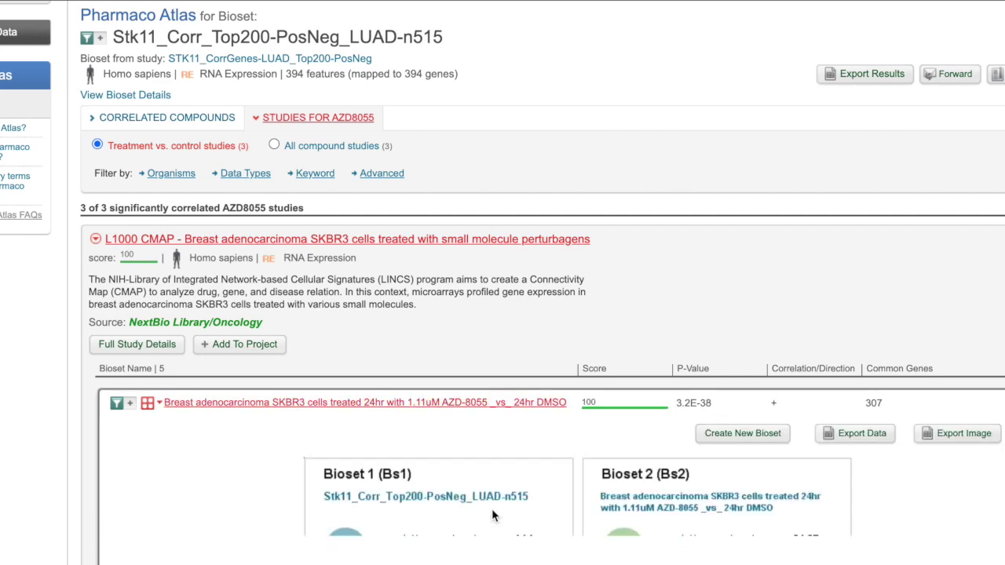
Step: Review the Venn overlap and gene table: 307 common genes, p-value 3.2E-38
scroll(493, 515, down, 2)
scroll(493, 515, down, 4)
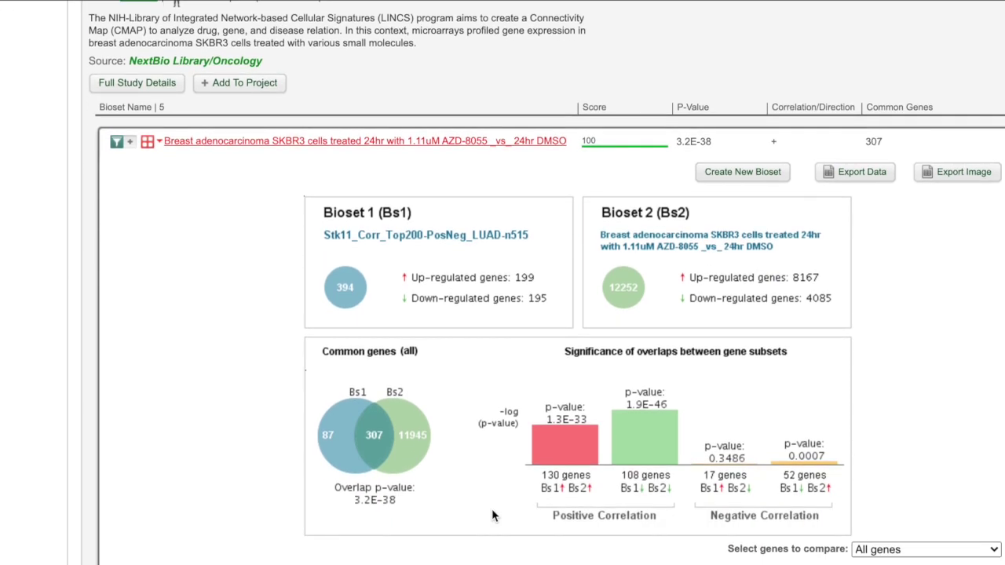
scroll(493, 515, down, 1)
scroll(492, 515, down, 2)
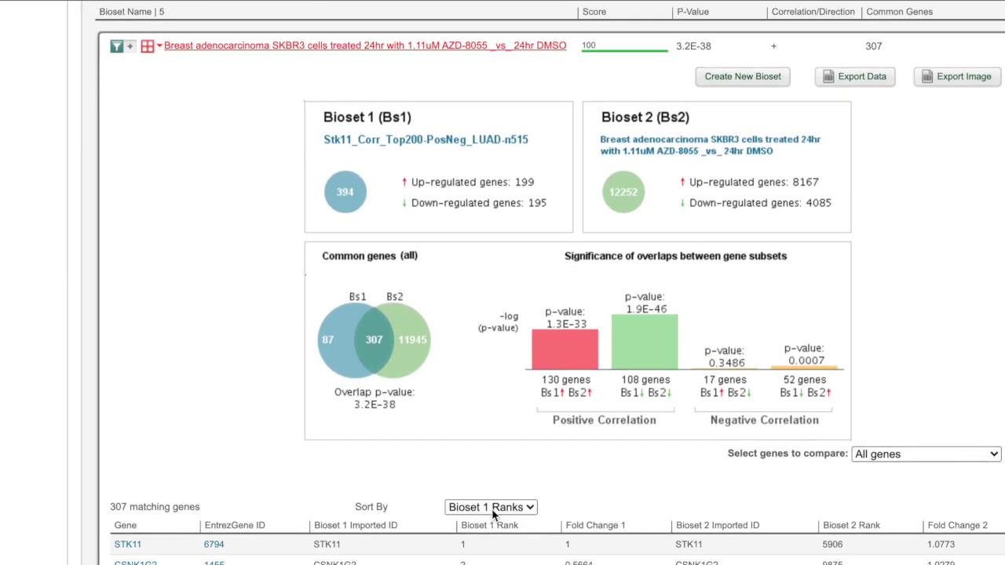
scroll(492, 515, up, 5)
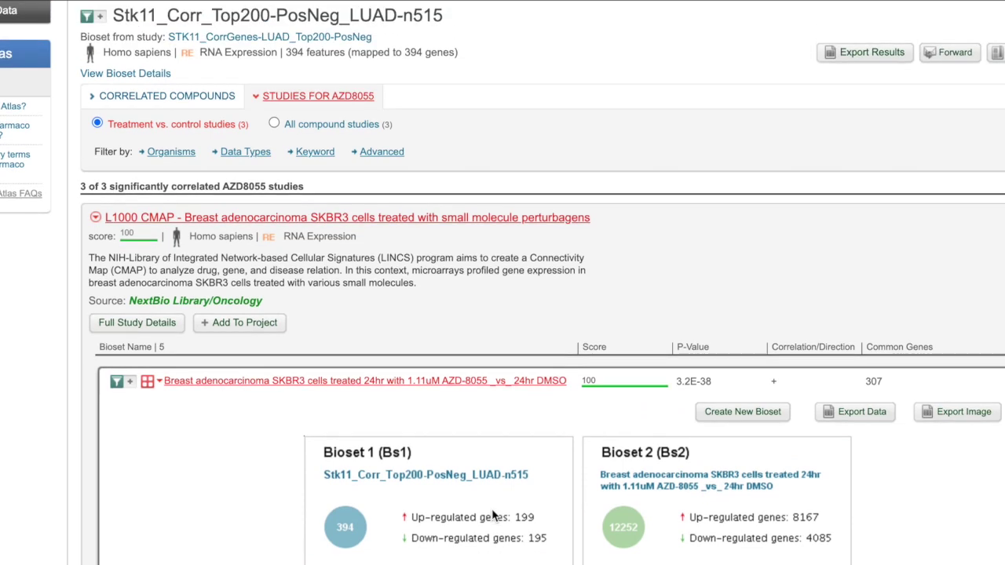
scroll(492, 509, down, 17)
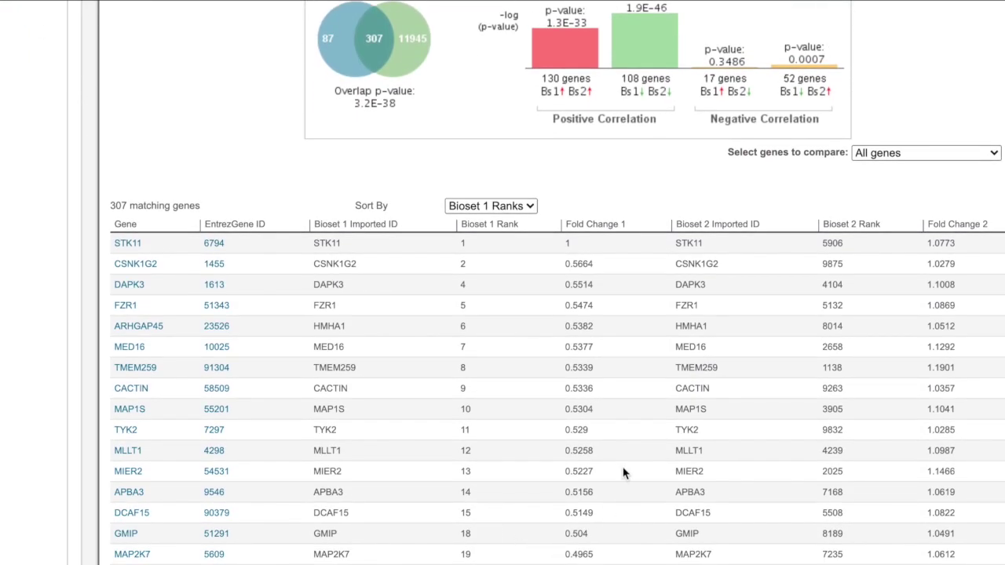
scroll(423, 403, down, 1)
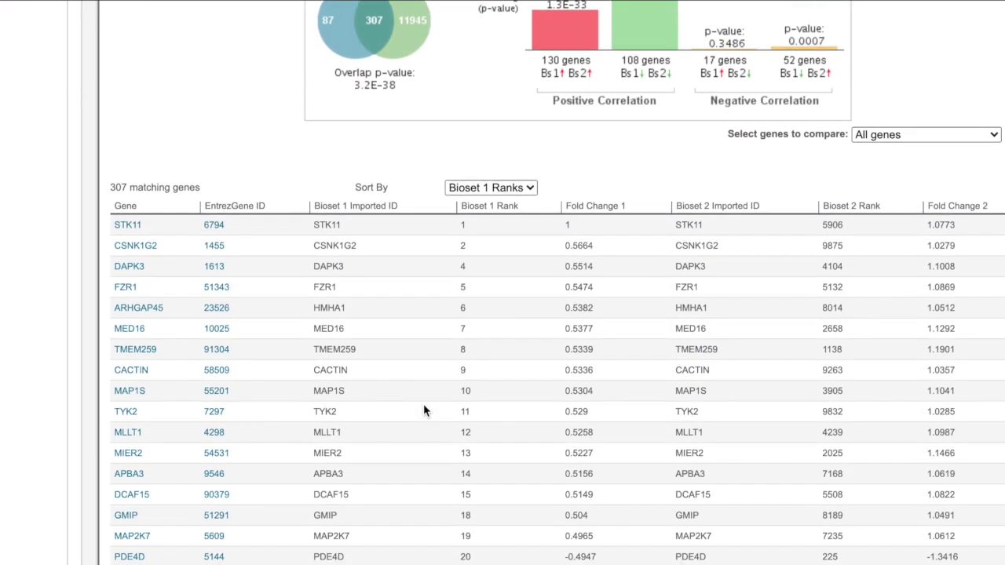
scroll(423, 403, down, 1)
scroll(423, 410, down, 5)
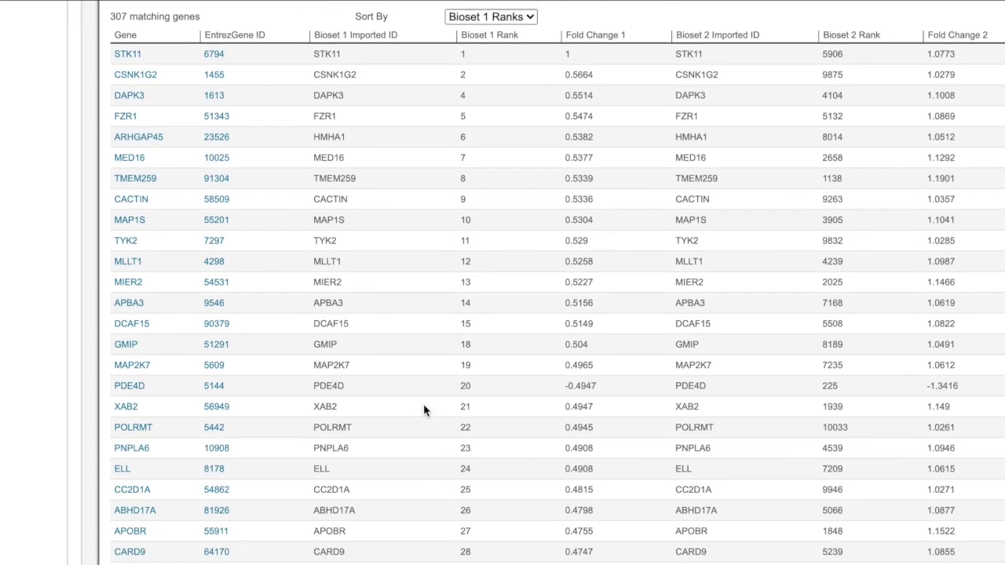
scroll(423, 409, up, 7)
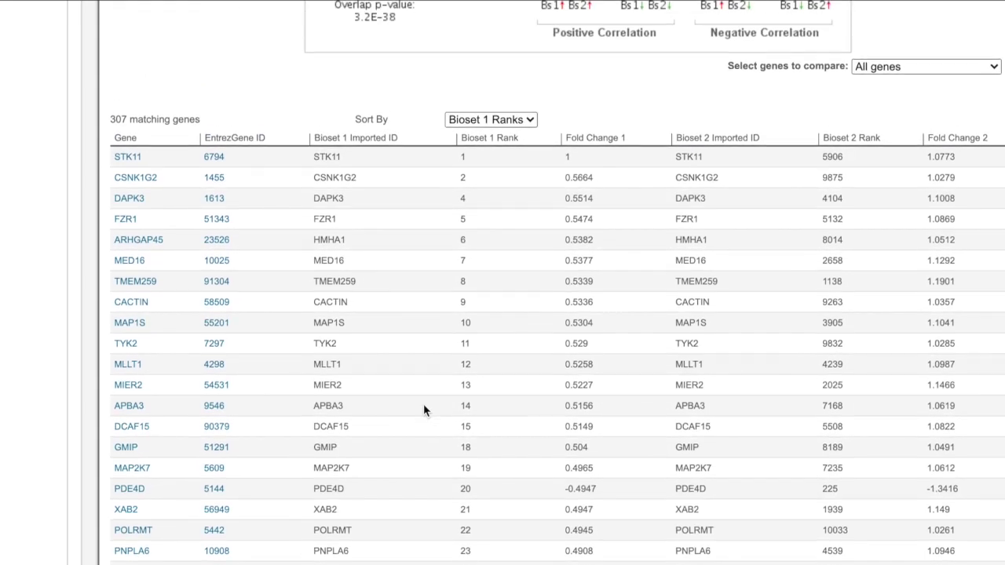
scroll(424, 410, up, 11)
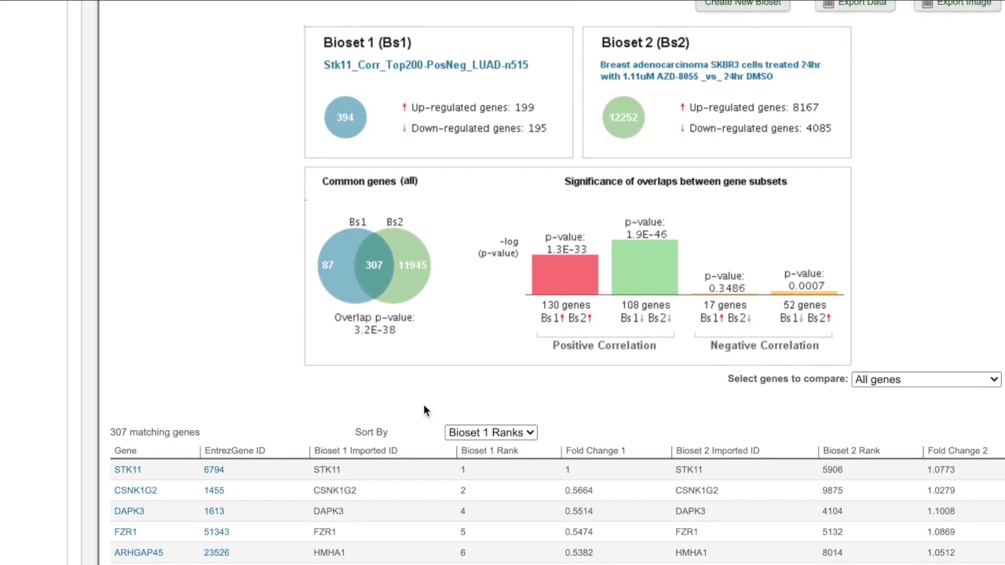
scroll(423, 407, up, 8)
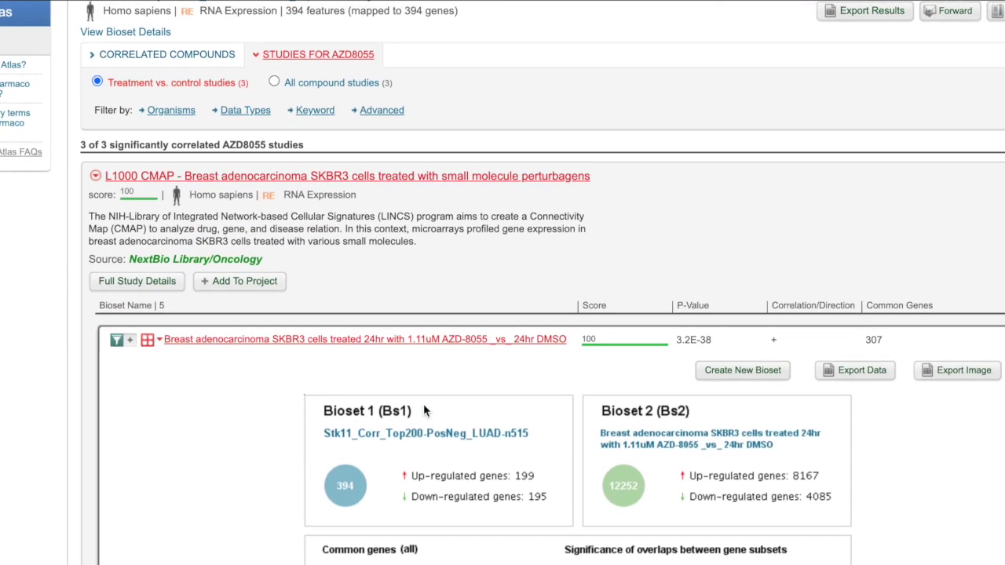